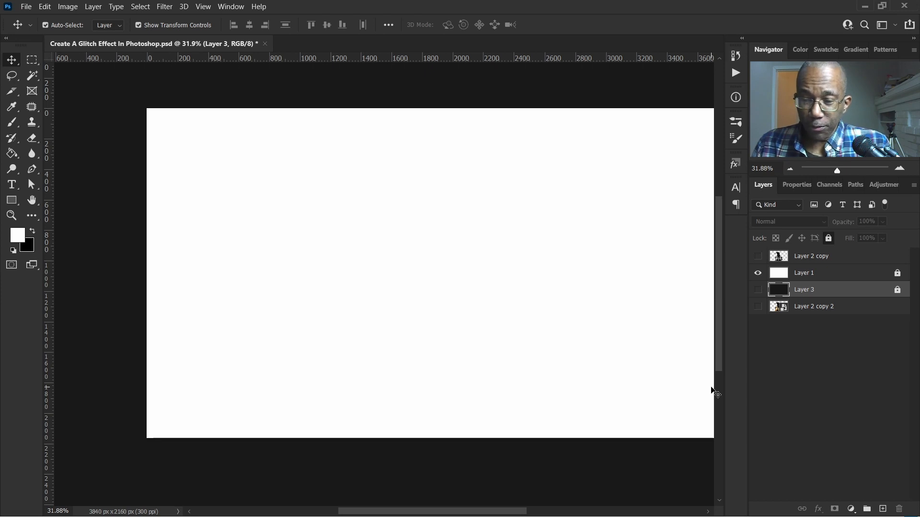
Step: Show the Layer 2 copy crow layer and duplicate it
{"action": "left_click", "coordinate": [757, 258]}
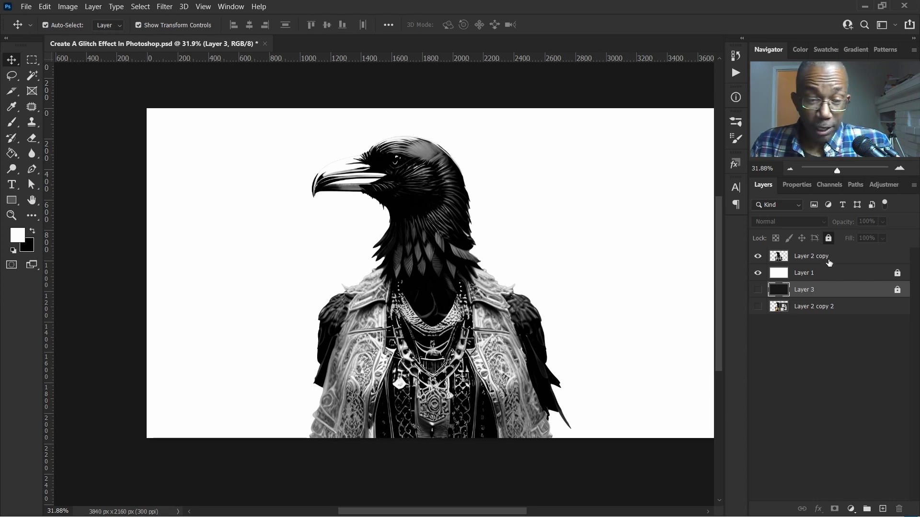
{"action": "key", "text": "ctrl+j"}
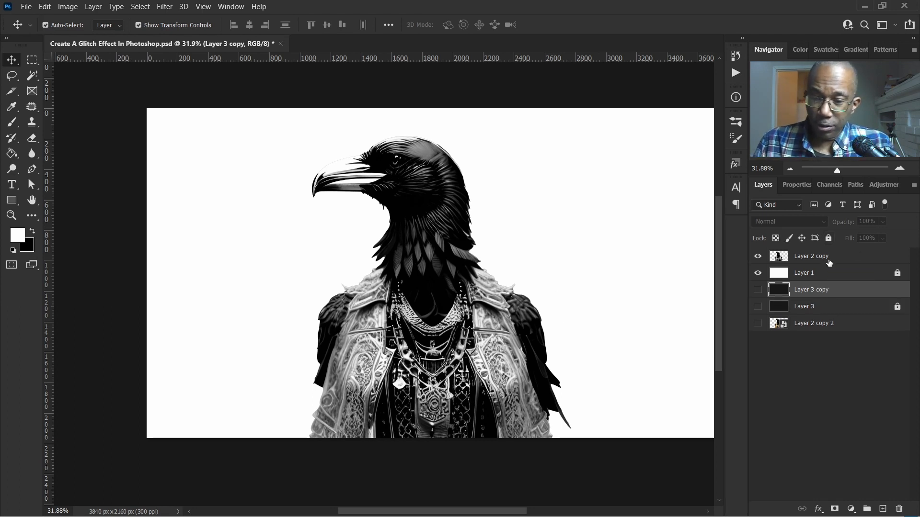
{"action": "key", "text": "ctrl+z"}
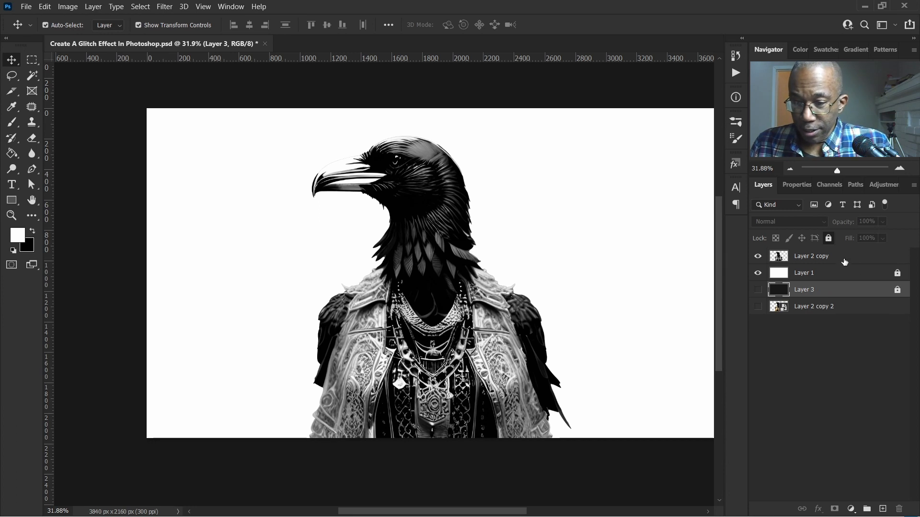
{"action": "left_click_drag", "start_coordinate": [844, 262], "coordinate": [883, 509]}
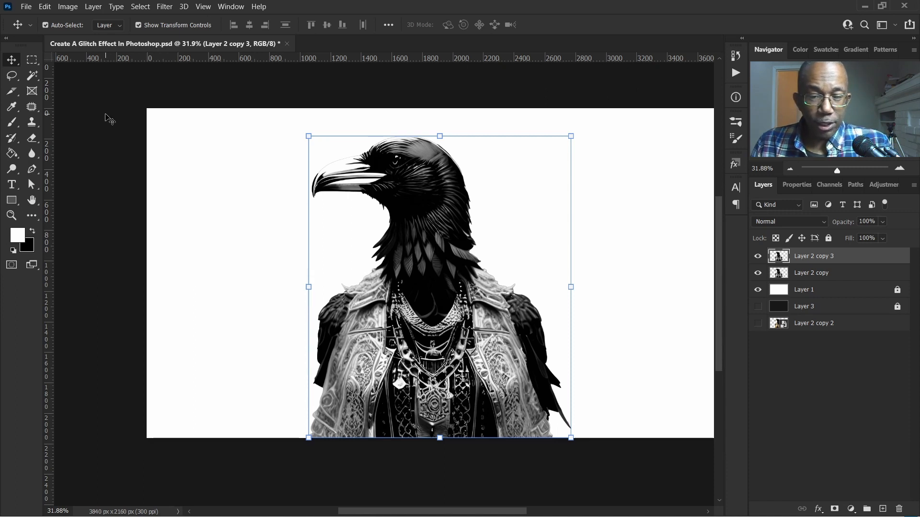
Step: Nudge the duplicated crow layer 20 pixels to the right
{"action": "left_click", "coordinate": [434, 92]}
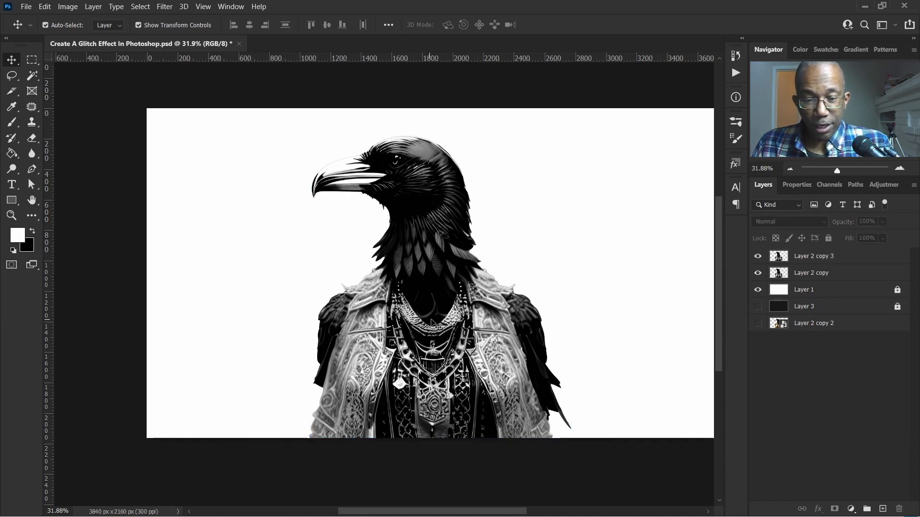
{"action": "left_click", "coordinate": [798, 257]}
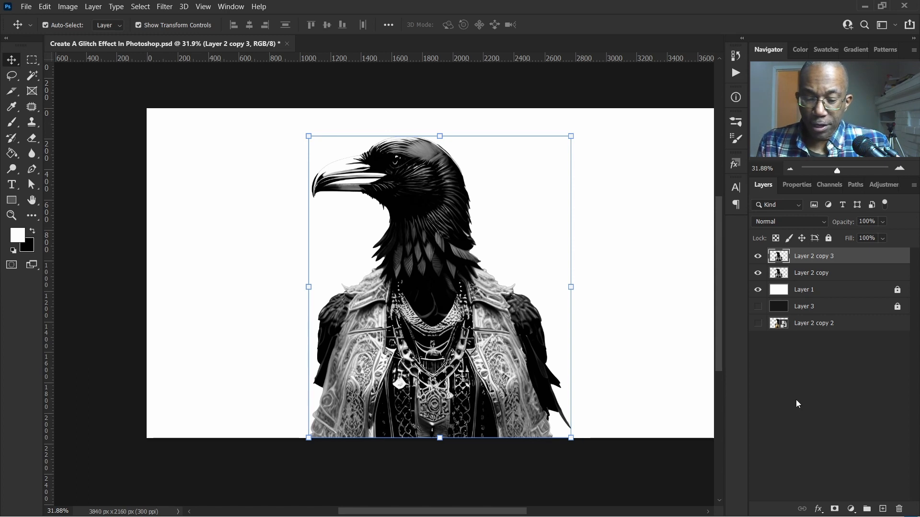
{"action": "key", "text": "shift+Right"}
{"action": "key", "text": "shift+Right"}
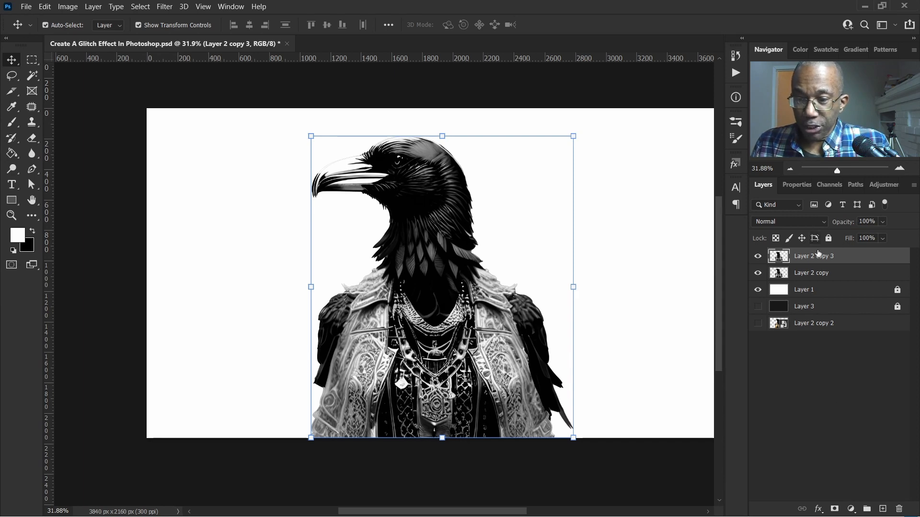
Step: Turn off the red (R) channel in the duplicated crow layer's advanced blending options
{"action": "right_click", "coordinate": [873, 259]}
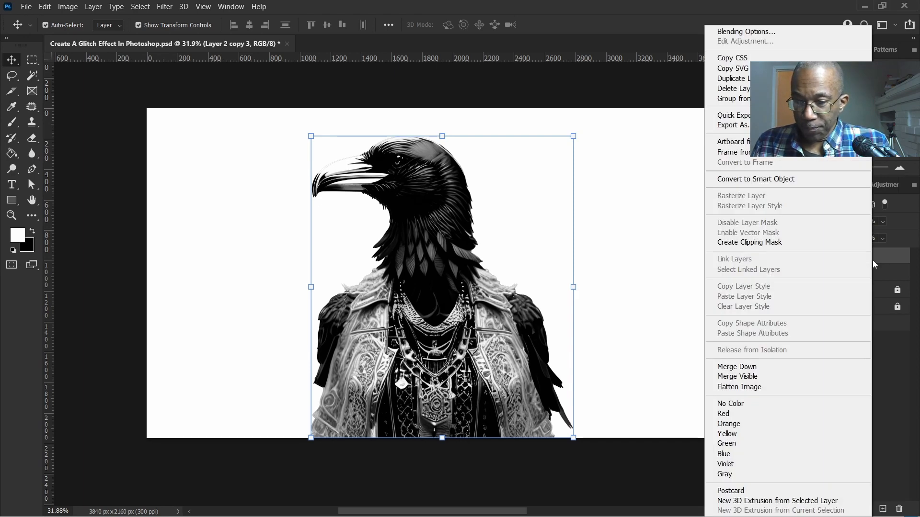
{"action": "left_click", "coordinate": [762, 32]}
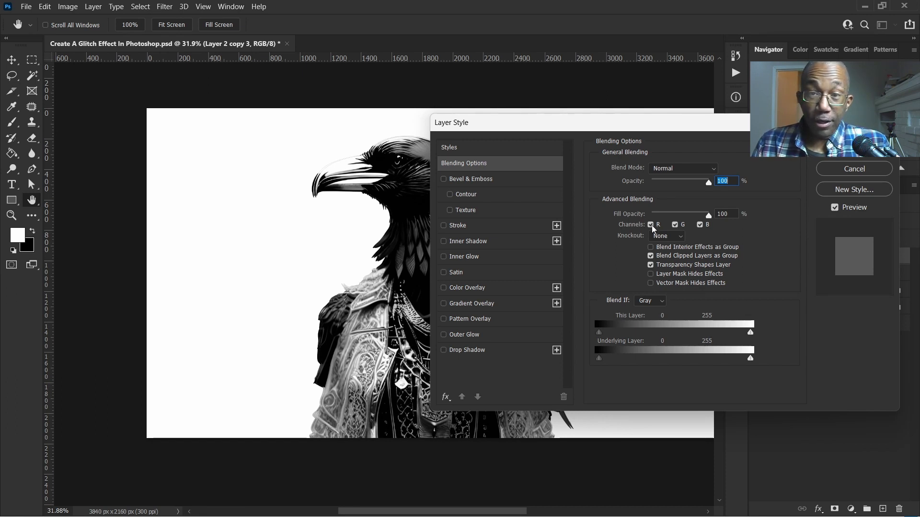
{"action": "left_click", "coordinate": [651, 226]}
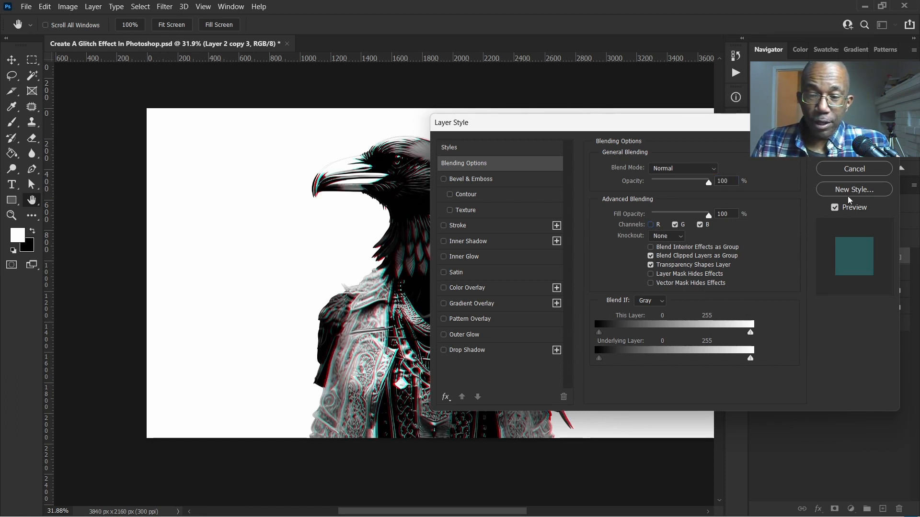
{"action": "left_click", "coordinate": [829, 148]}
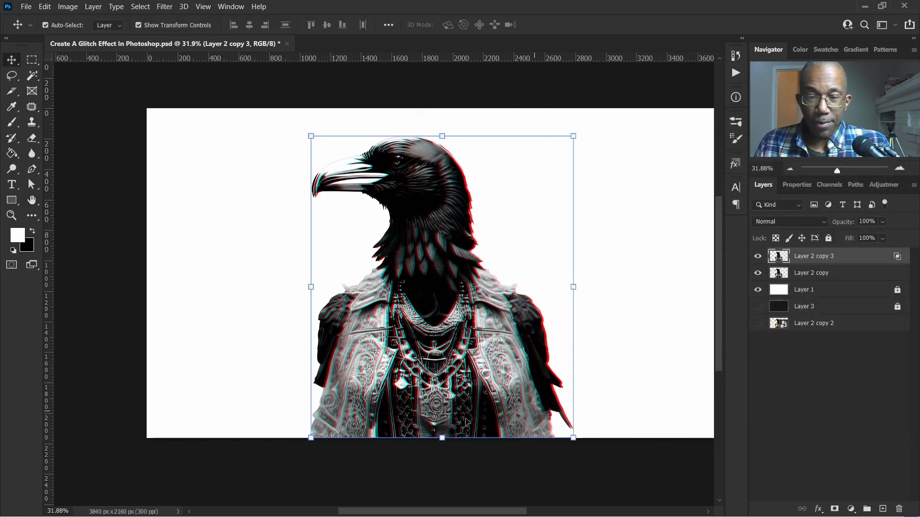
Step: Select a thin horizontal strip across the crow's head just above the eye and shift its pixels slightly to the left
{"action": "left_click", "coordinate": [31, 60]}
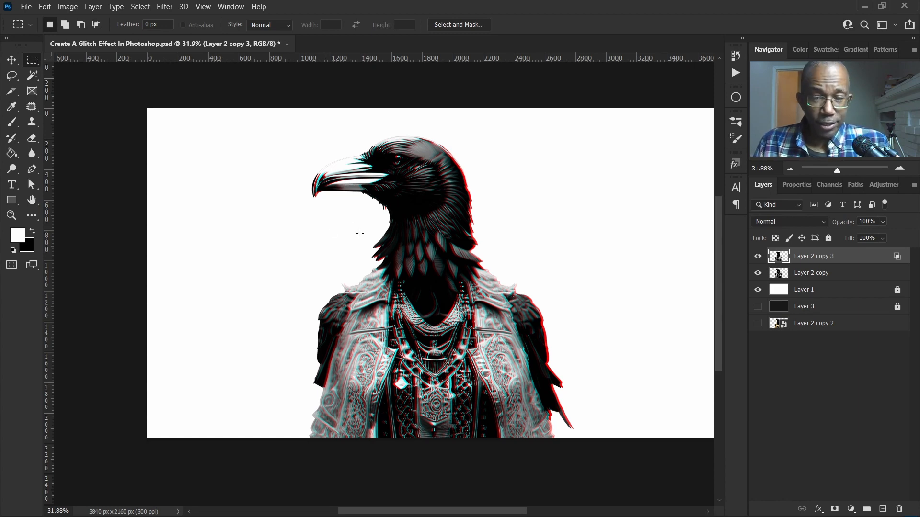
{"action": "left_click_drag", "start_coordinate": [299, 151], "coordinate": [493, 155]}
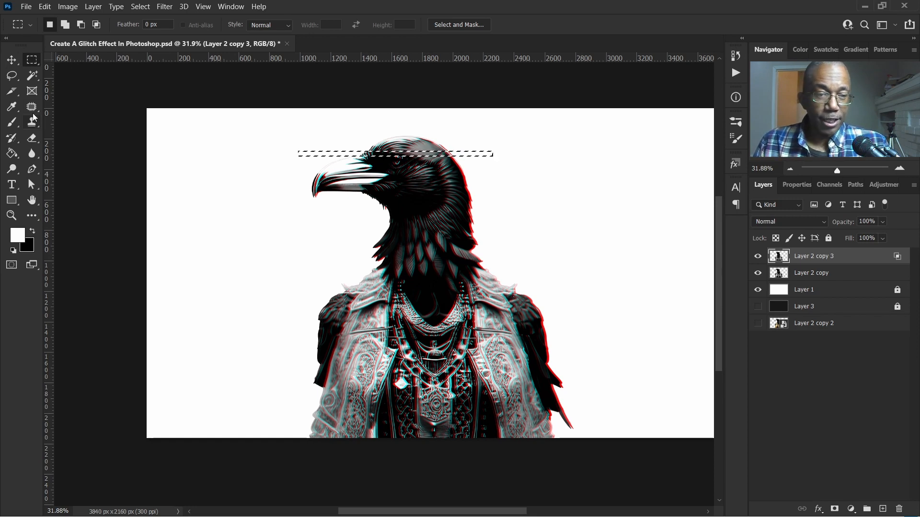
{"action": "key", "text": "v"}
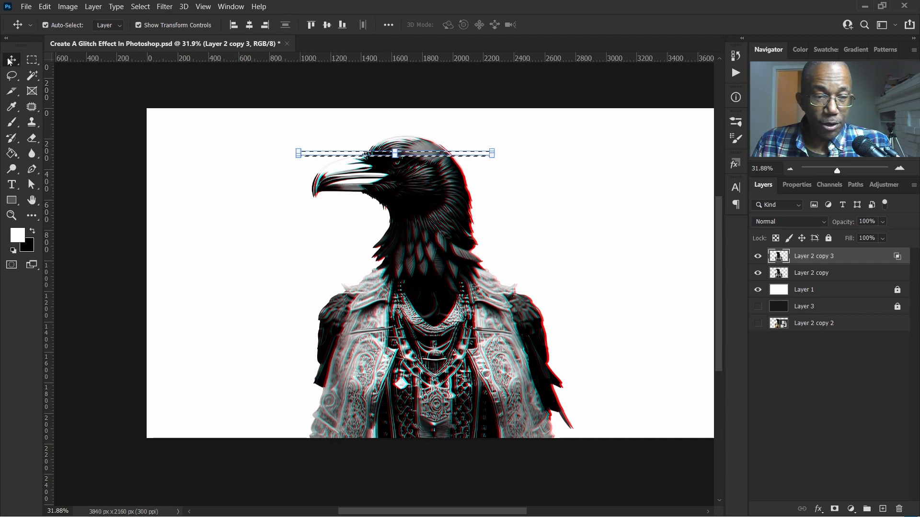
{"action": "scroll", "coordinate": [431, 160], "scroll_direction": "up", "scroll_amount": 6}
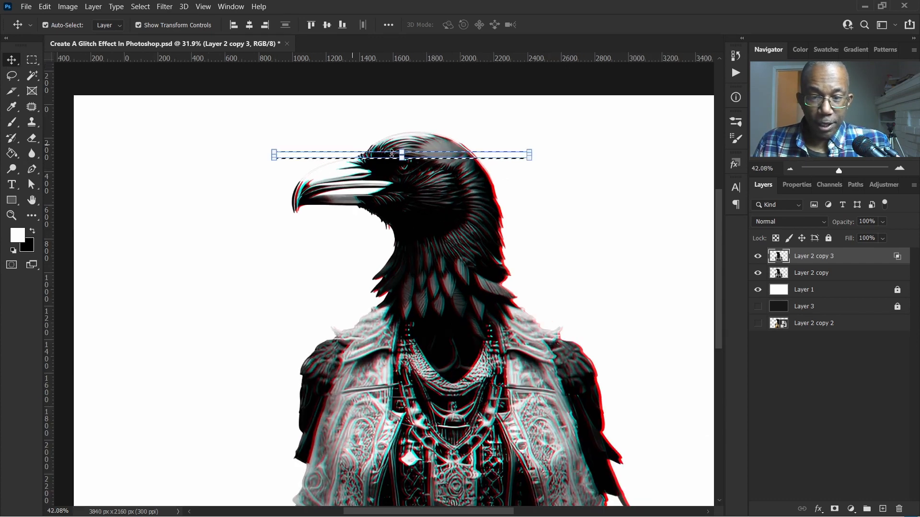
{"action": "scroll", "coordinate": [426, 162], "scroll_direction": "up", "scroll_amount": 3}
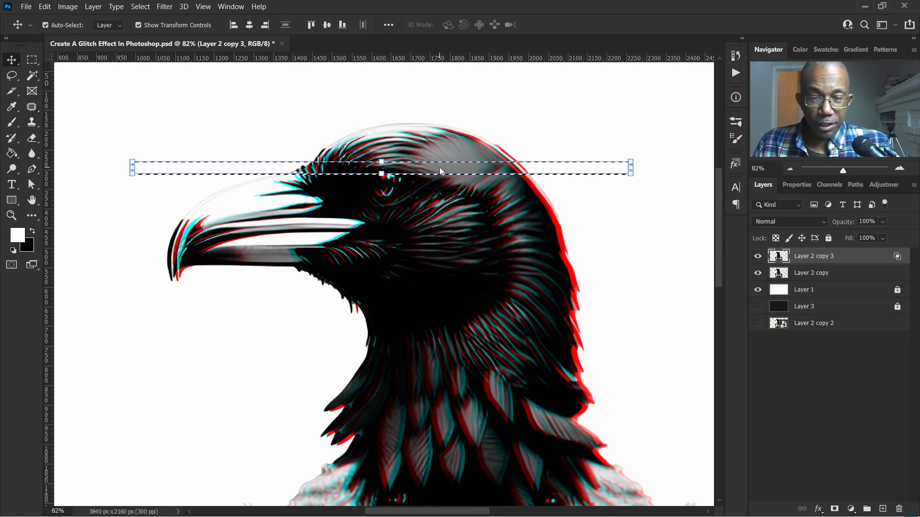
{"action": "left_click_drag", "start_coordinate": [439, 168], "coordinate": [413, 167]}
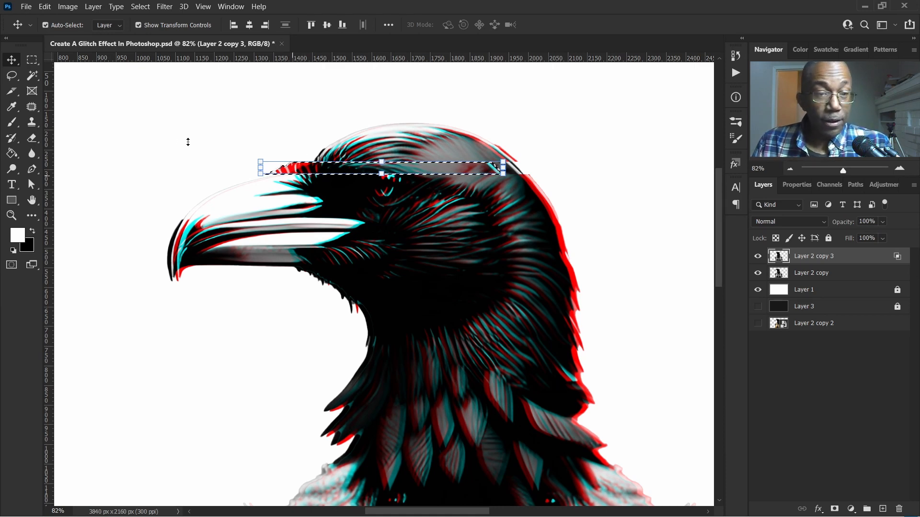
Step: Select a horizontal strip across the upper beak and the head below the eye, and shift it slightly left
{"action": "key", "text": "m"}
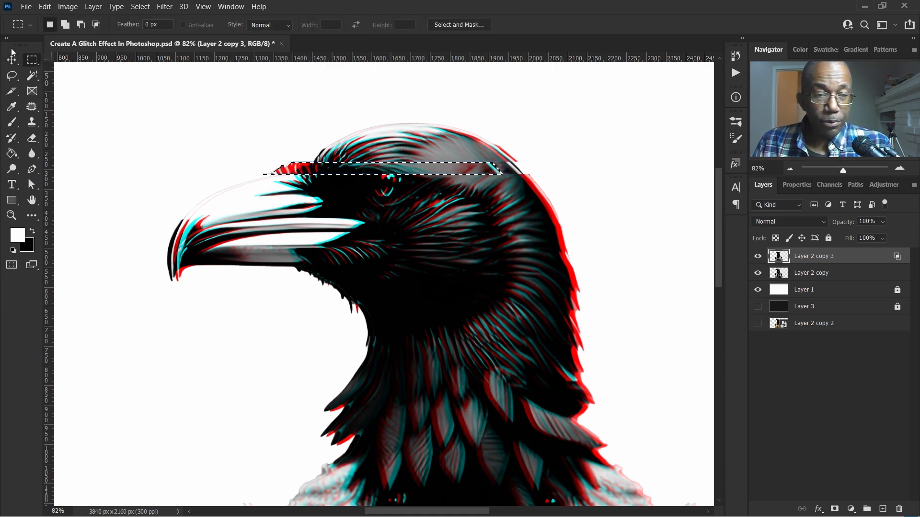
{"action": "scroll", "coordinate": [305, 265], "scroll_direction": "down", "scroll_amount": 3}
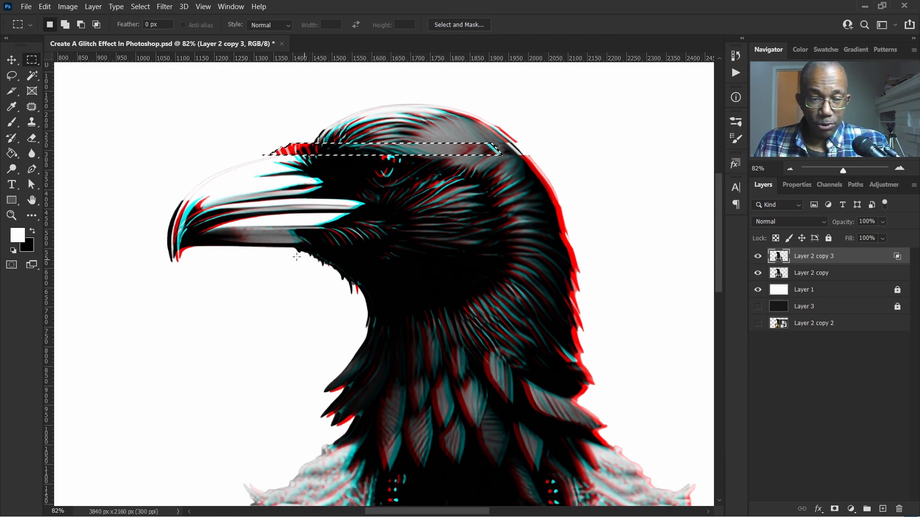
{"action": "left_click_drag", "start_coordinate": [165, 162], "coordinate": [593, 172]}
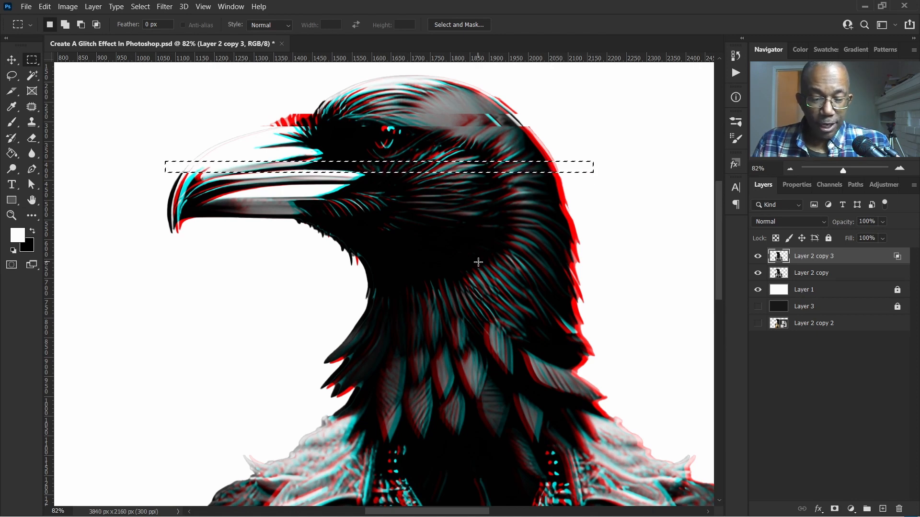
{"action": "key", "text": "v"}
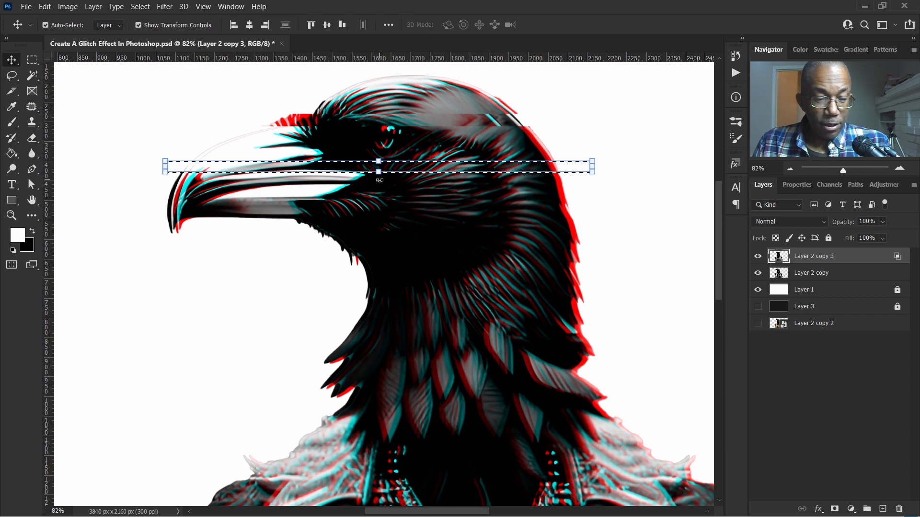
{"action": "left_click_drag", "start_coordinate": [415, 171], "coordinate": [391, 171]}
Step: Select a very thin horizontal strip across the lower beak and head, and shift it slightly left
{"action": "scroll", "coordinate": [554, 206], "scroll_direction": "down", "scroll_amount": 3}
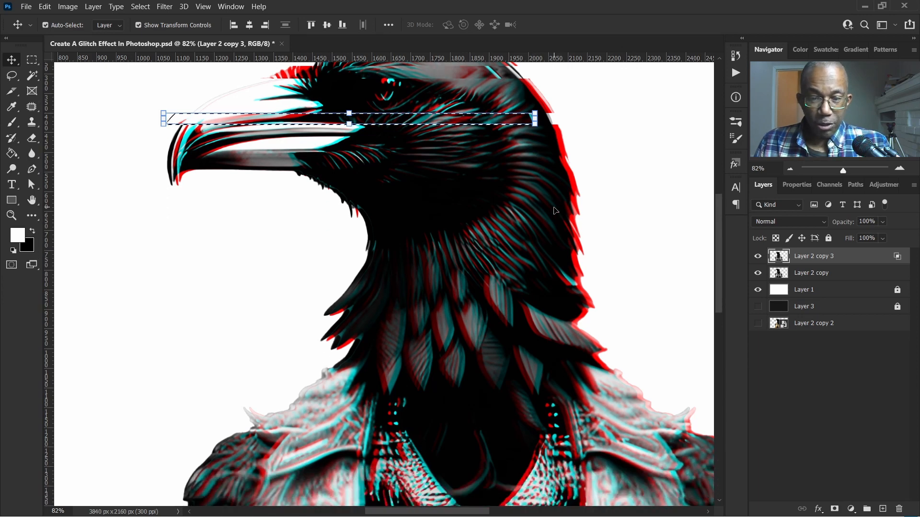
{"action": "scroll", "coordinate": [554, 211], "scroll_direction": "up", "scroll_amount": 1}
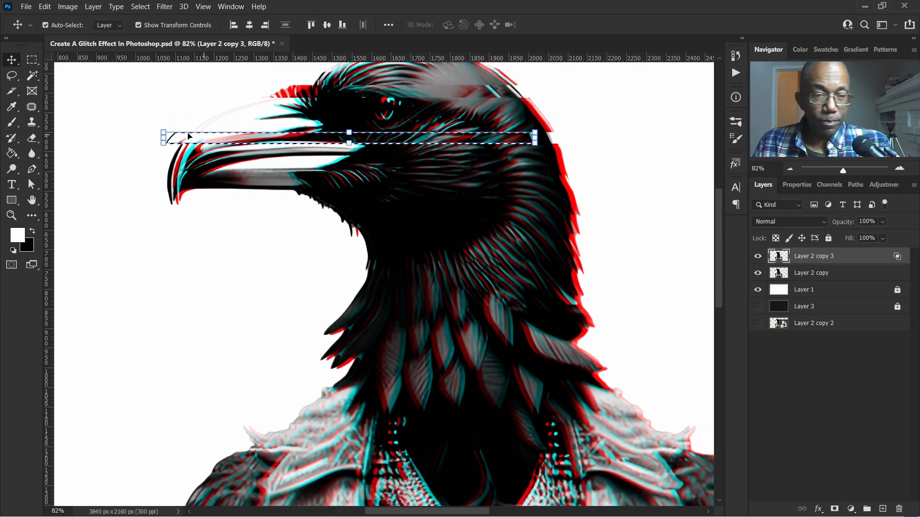
{"action": "left_click", "coordinate": [32, 62]}
{"action": "left_click_drag", "start_coordinate": [156, 172], "coordinate": [579, 178]}
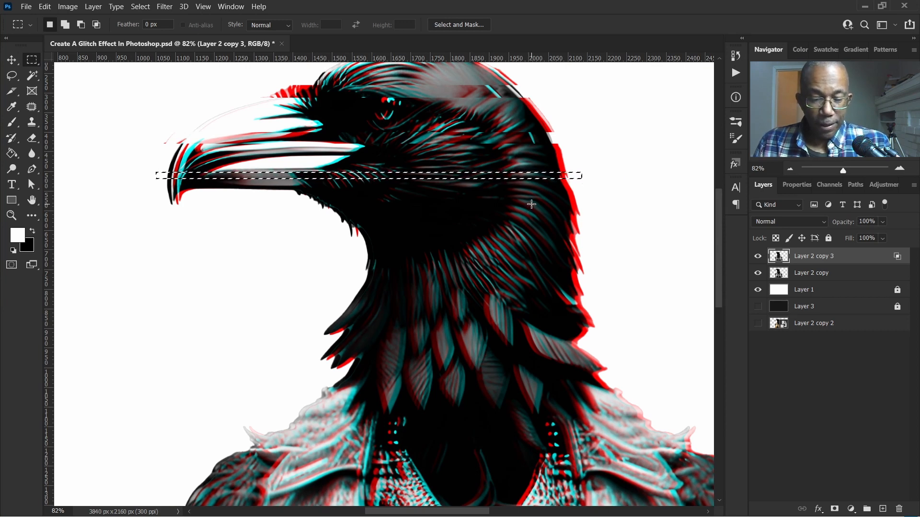
{"action": "key", "text": "v"}
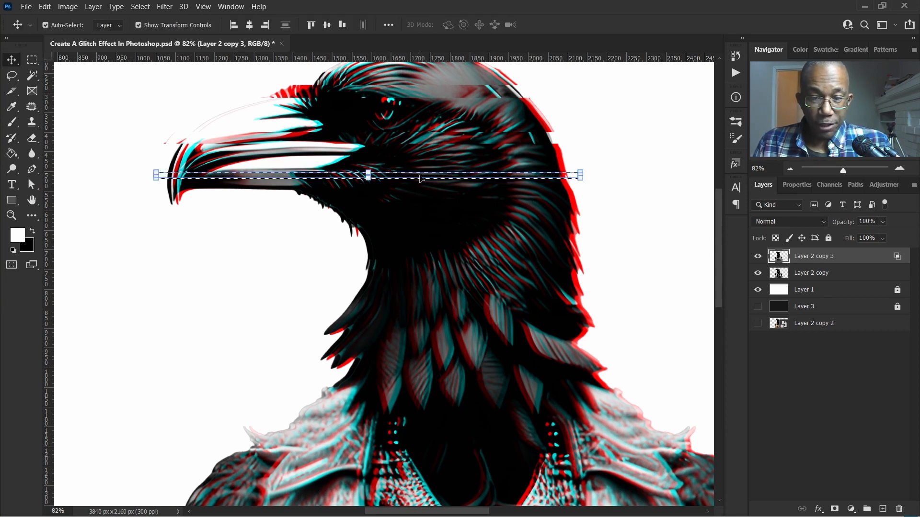
{"action": "left_click_drag", "start_coordinate": [422, 180], "coordinate": [398, 178]}
Step: Select a thicker horizontal strip across the crow's neck below the beak and shift it slightly left
{"action": "scroll", "coordinate": [598, 189], "scroll_direction": "down", "scroll_amount": 2}
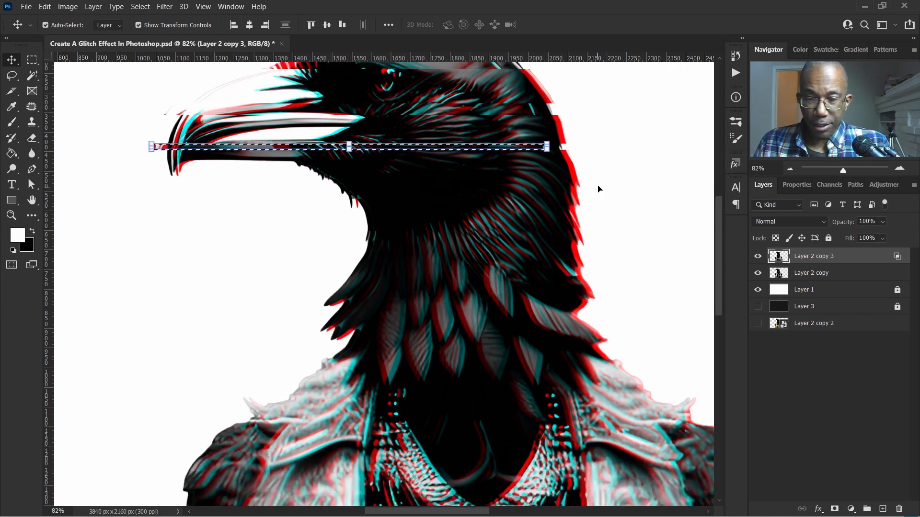
{"action": "scroll", "coordinate": [623, 204], "scroll_direction": "down", "scroll_amount": 1}
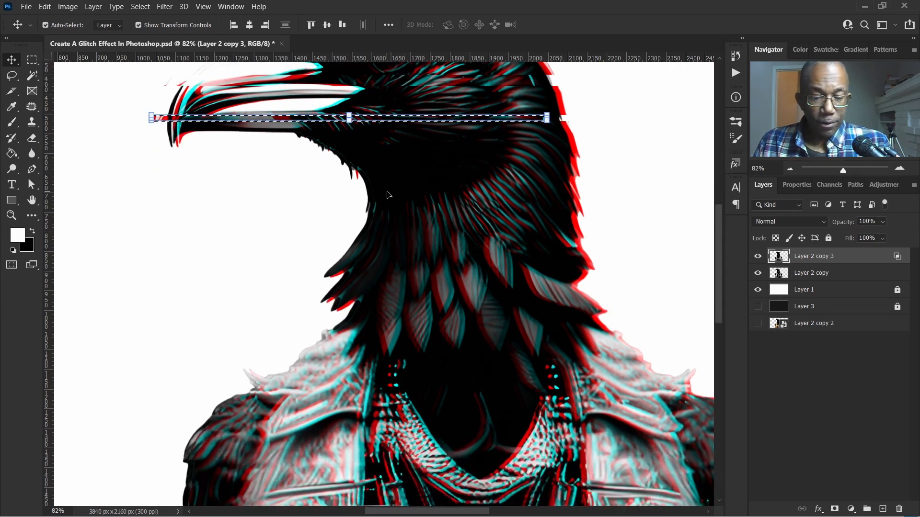
{"action": "key", "text": "m"}
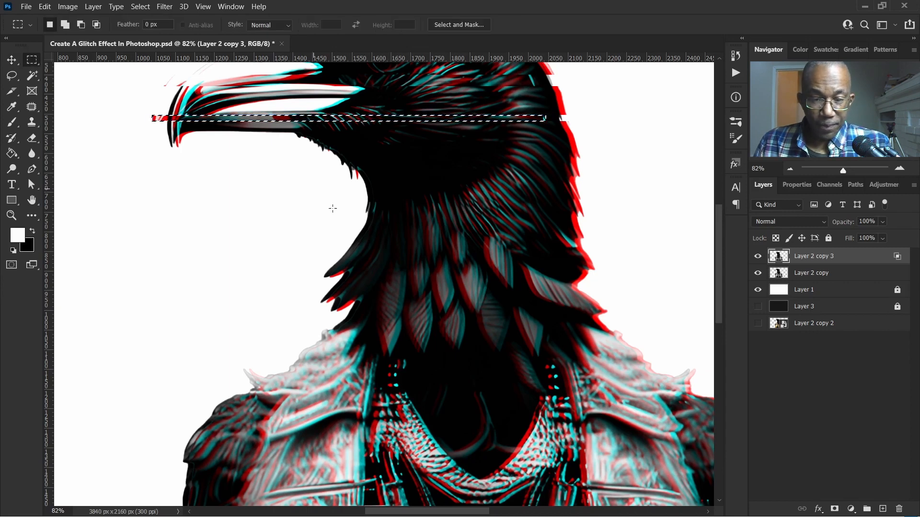
{"action": "left_click_drag", "start_coordinate": [312, 189], "coordinate": [610, 204]}
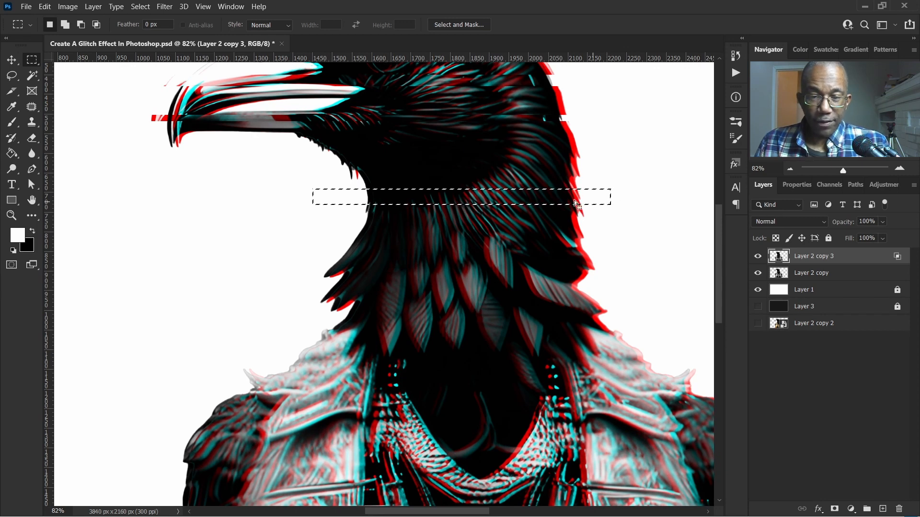
{"action": "key", "text": "v"}
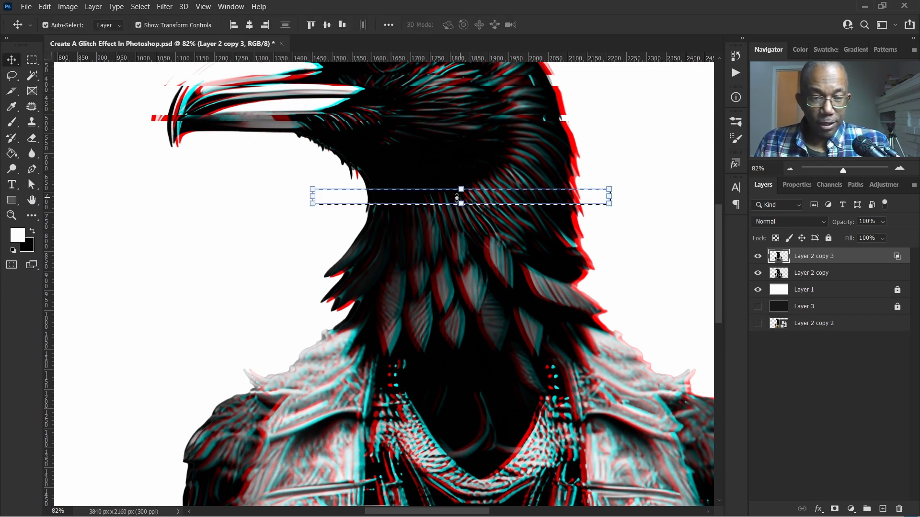
{"action": "mouse_move", "coordinate": [453, 202]}
{"action": "left_mouse_down"}
{"action": "mouse_move", "coordinate": [436, 200]}
{"action": "mouse_move", "coordinate": [454, 201]}
{"action": "left_mouse_up"}
Step: Select a very thin horizontal strip across the lower neck, just above the large feathers, and shift it slightly left
{"action": "scroll", "coordinate": [537, 215], "scroll_direction": "down", "scroll_amount": 2}
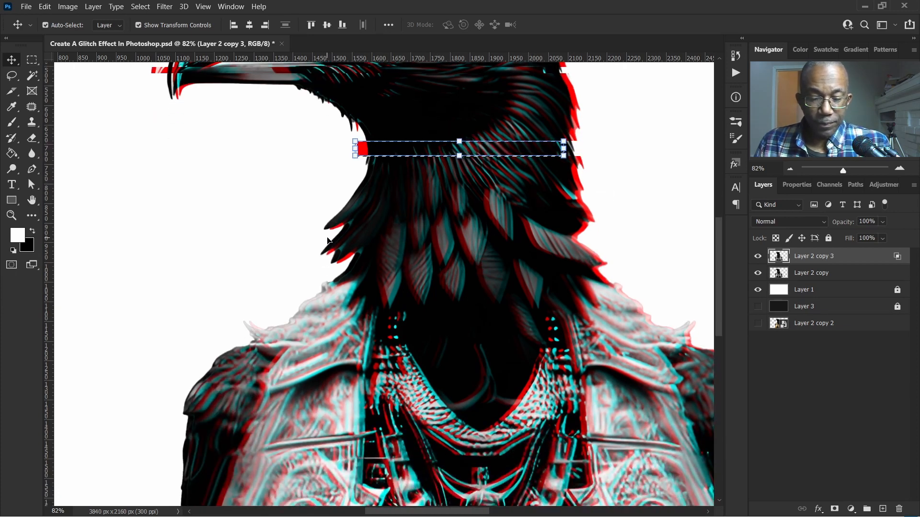
{"action": "key", "text": "m"}
{"action": "left_click_drag", "start_coordinate": [327, 189], "coordinate": [602, 191]}
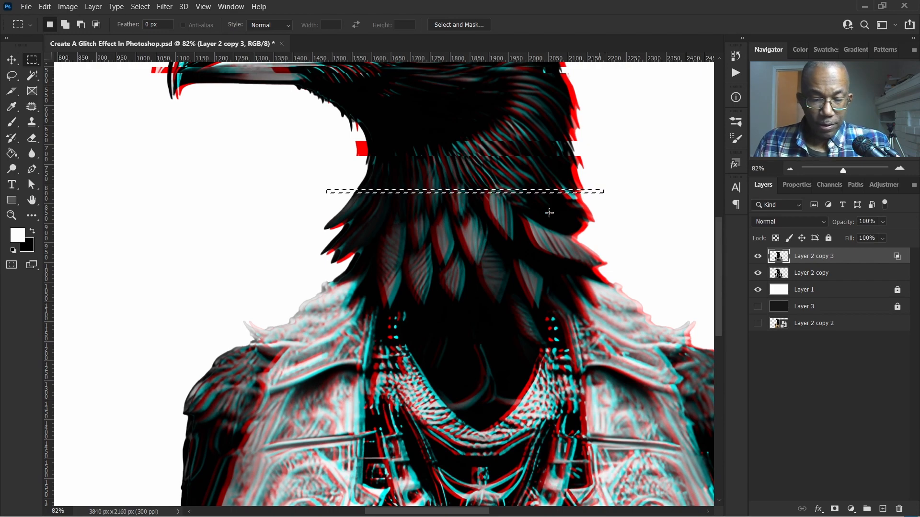
{"action": "scroll", "coordinate": [516, 232], "scroll_direction": "up", "scroll_amount": 4}
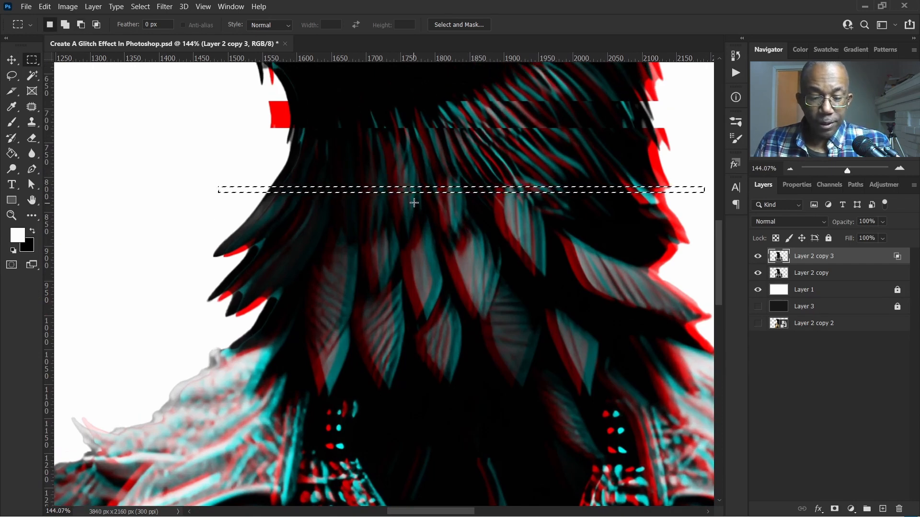
{"action": "key", "text": "v"}
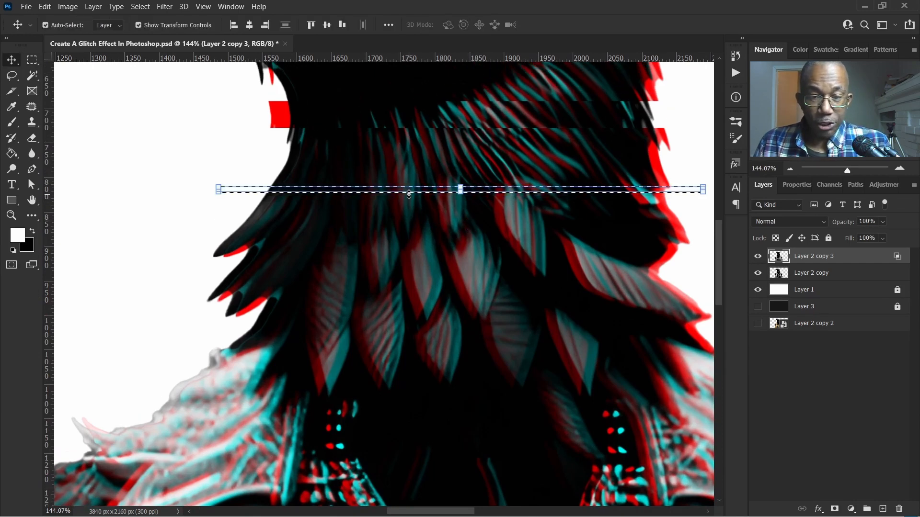
{"action": "left_click_drag", "start_coordinate": [411, 191], "coordinate": [386, 194]}
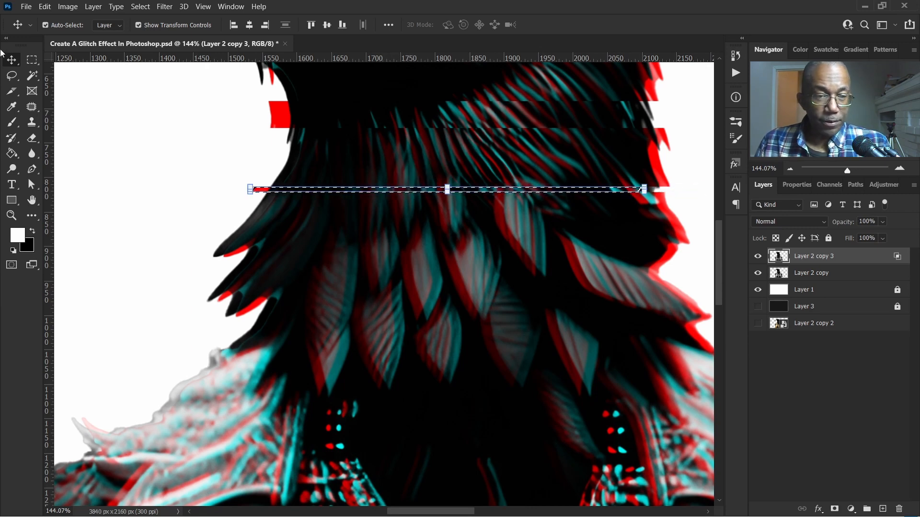
Step: Select a thin horizontal strip across the tops of the large neck feathers and shift it slightly left
{"action": "left_click", "coordinate": [34, 64]}
{"action": "left_click_drag", "start_coordinate": [221, 203], "coordinate": [688, 214]}
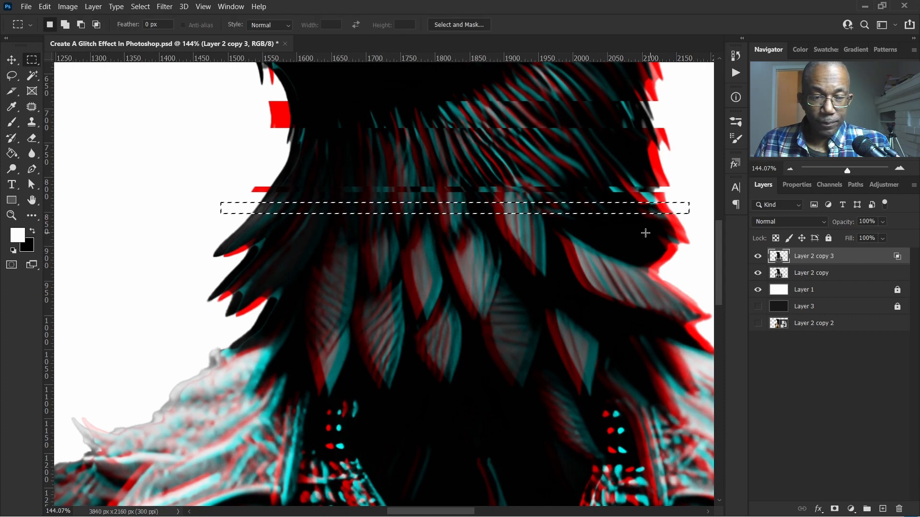
{"action": "key", "text": "v"}
{"action": "left_click_drag", "start_coordinate": [490, 211], "coordinate": [462, 210]}
{"action": "scroll", "coordinate": [185, 205], "scroll_direction": "down", "scroll_amount": 2}
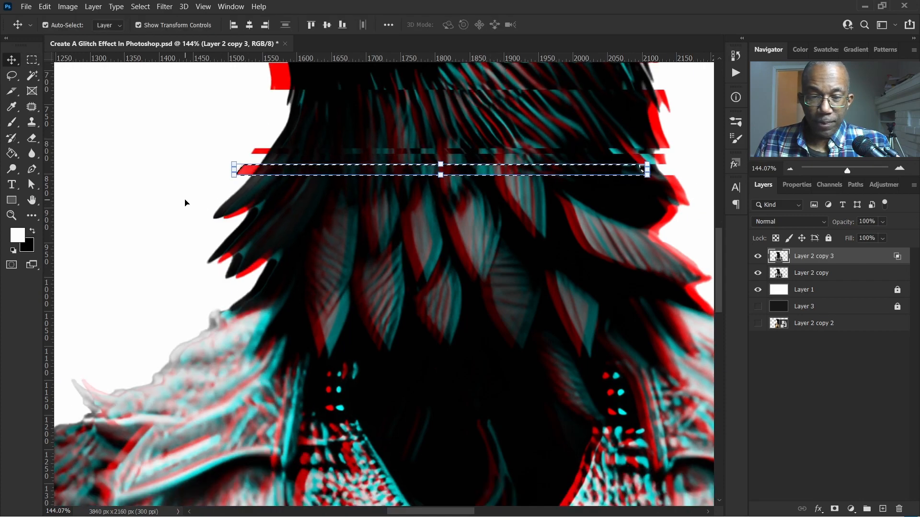
Step: Select a thicker horizontal strip across the feather tips and the top of the coat collar, and shift it left
{"action": "key", "text": "m"}
{"action": "scroll", "coordinate": [326, 177], "scroll_direction": "down", "scroll_amount": 6}
{"action": "key", "text": "ctrl+d"}
{"action": "scroll", "coordinate": [373, 240], "scroll_direction": "down", "scroll_amount": 2}
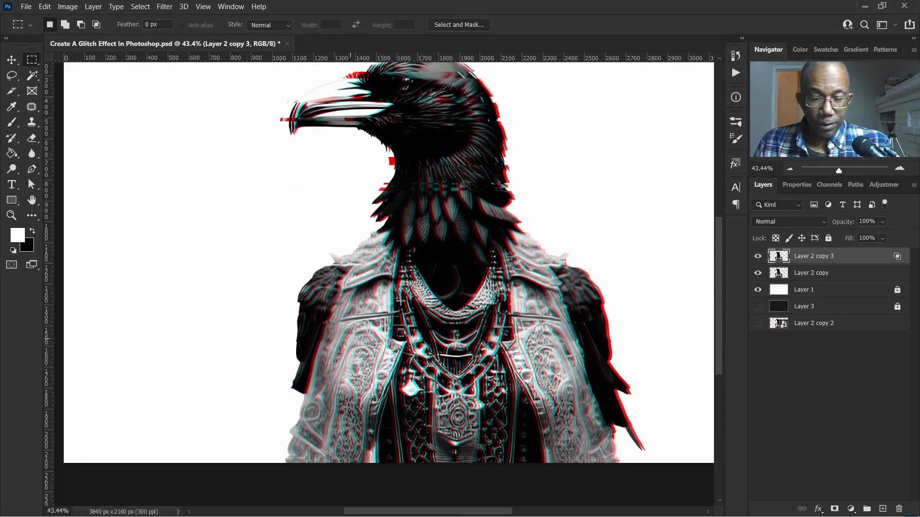
{"action": "left_click_drag", "start_coordinate": [344, 233], "coordinate": [555, 250]}
{"action": "key", "text": "v"}
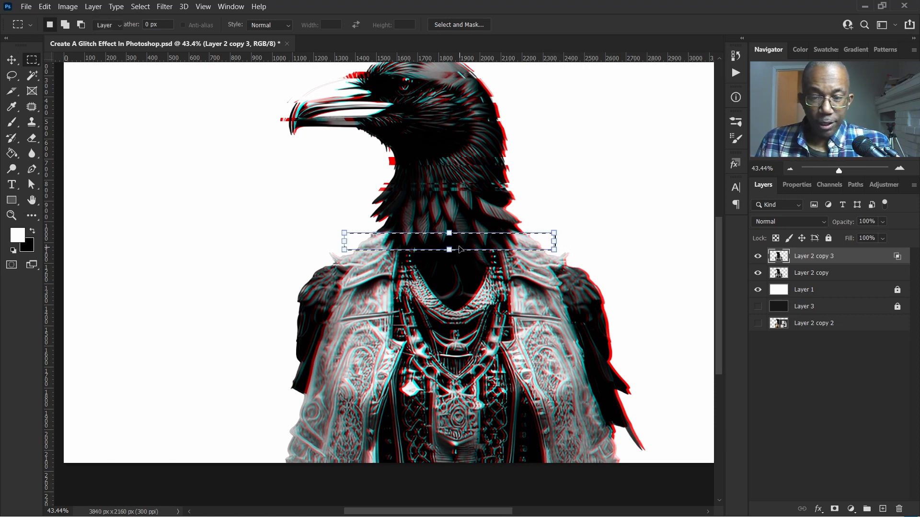
{"action": "mouse_move", "coordinate": [460, 245]}
{"action": "left_mouse_down"}
{"action": "mouse_move", "coordinate": [415, 243]}
{"action": "mouse_move", "coordinate": [458, 241]}
{"action": "left_mouse_up"}
Step: Select a horizontal strip from beyond the right-hand shoulder to the middle of the chest and shift it left
{"action": "left_click", "coordinate": [31, 60]}
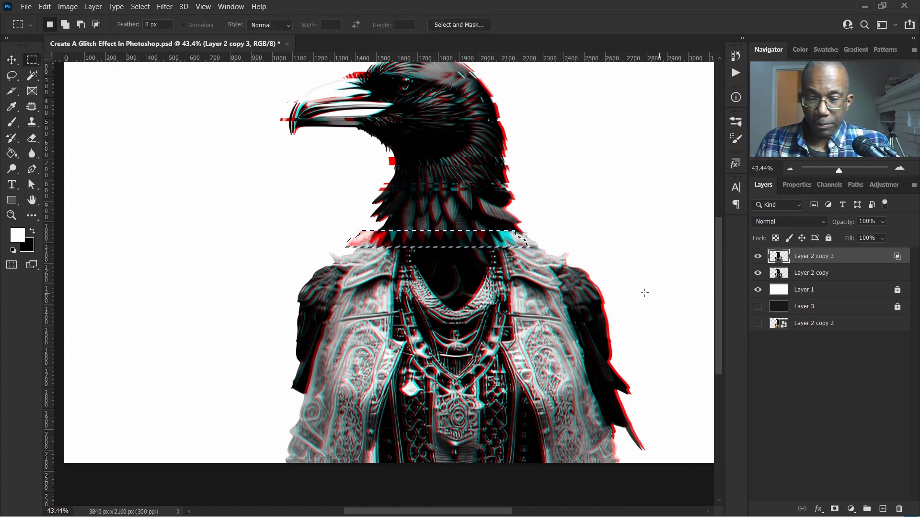
{"action": "left_click_drag", "start_coordinate": [640, 277], "coordinate": [448, 292]}
{"action": "left_click_drag", "start_coordinate": [448, 292], "coordinate": [452, 293]}
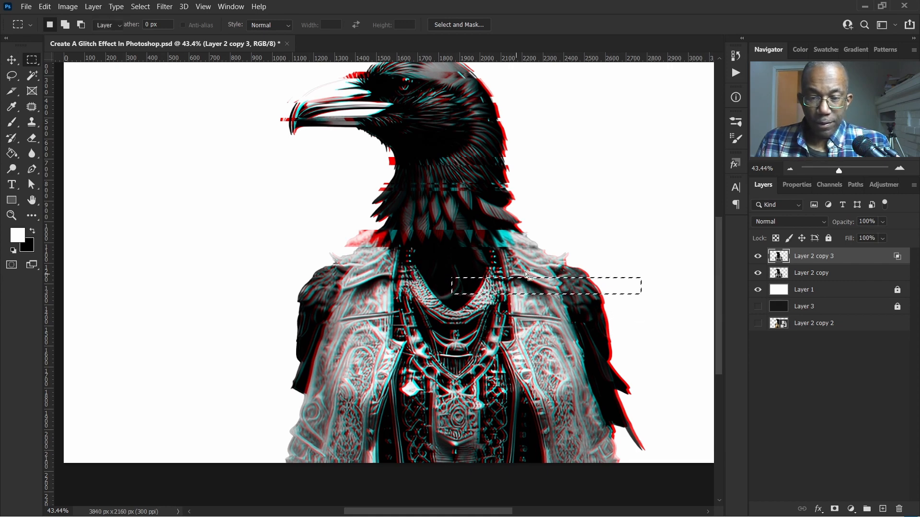
{"action": "key", "text": "v"}
{"action": "left_click_drag", "start_coordinate": [519, 289], "coordinate": [495, 288]}
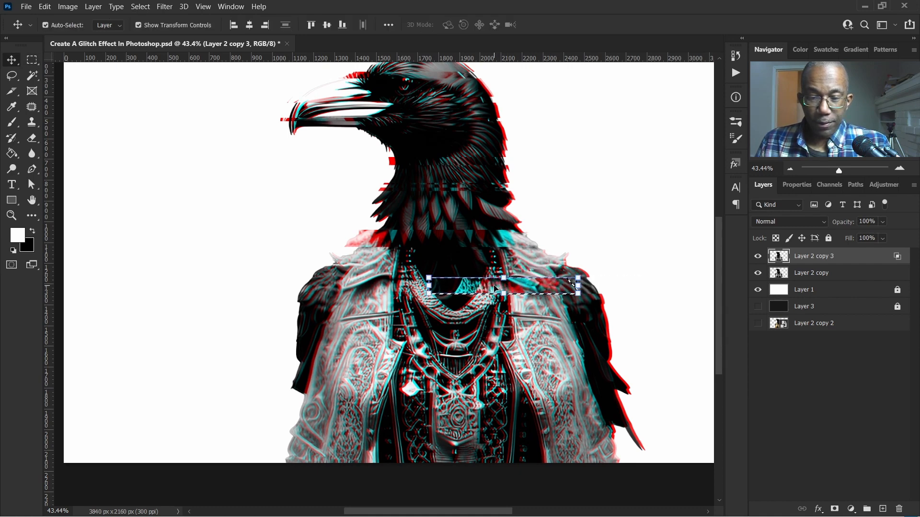
Step: Select a thin horizontal strip from the left-hand arm to the middle of the chest and shift it about 74 px left
{"action": "left_click", "coordinate": [33, 62]}
{"action": "left_click_drag", "start_coordinate": [279, 321], "coordinate": [474, 330]}
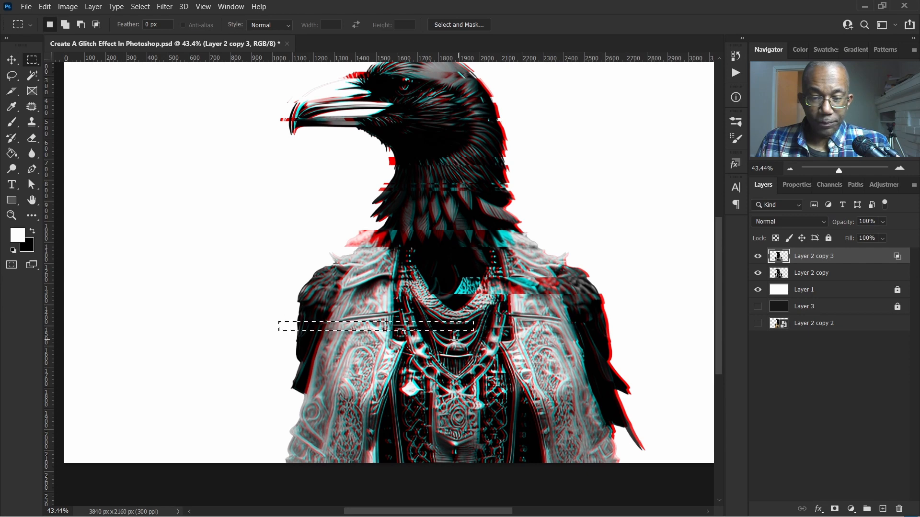
{"action": "key", "text": "v"}
{"action": "left_click_drag", "start_coordinate": [398, 329], "coordinate": [387, 329]}
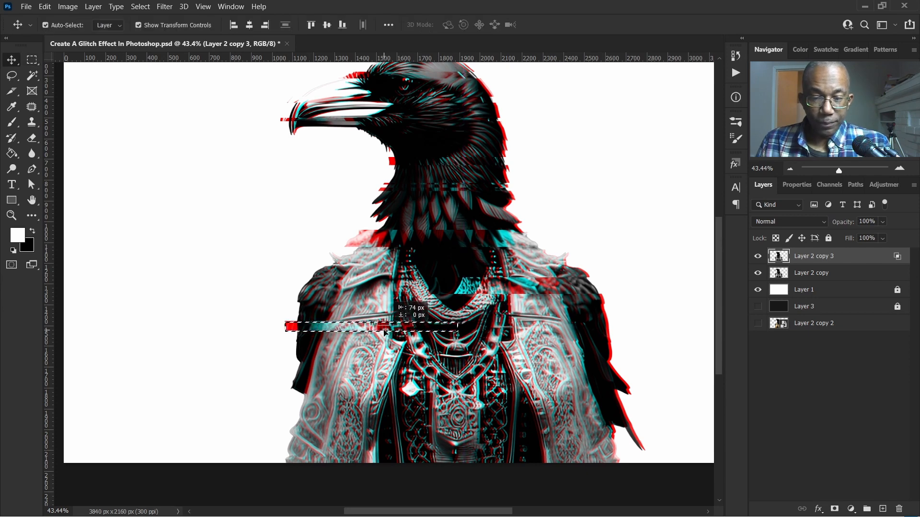
Step: Clear the selection, select a thin horizontal strip across the full width of the coat at mid-chest, and shift it left
{"action": "key", "text": "m"}
{"action": "key", "text": "ctrl+d"}
{"action": "scroll", "coordinate": [232, 229], "scroll_direction": "down", "scroll_amount": 2}
{"action": "scroll", "coordinate": [233, 229], "scroll_direction": "down", "scroll_amount": 1}
{"action": "left_click_drag", "start_coordinate": [286, 303], "coordinate": [629, 312]}
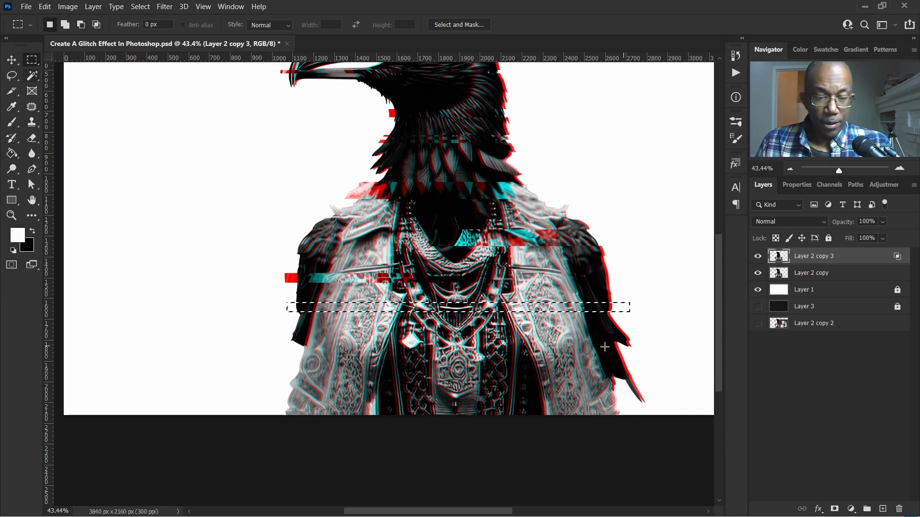
{"action": "key", "text": "v"}
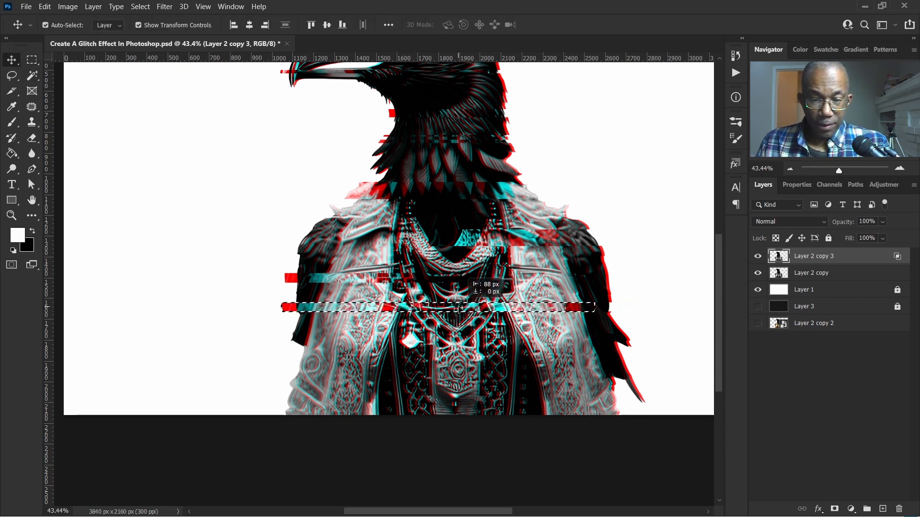
{"action": "left_click_drag", "start_coordinate": [477, 308], "coordinate": [467, 308]}
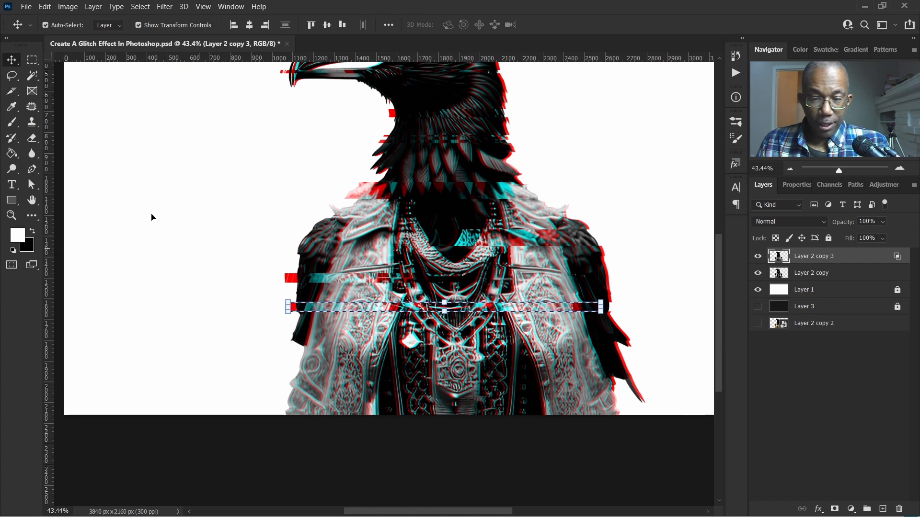
Step: Select another thin full-width strip of the coat just below the mid-chest one and shift it left
{"action": "key", "text": "m"}
{"action": "mouse_move", "coordinate": [283, 322]}
{"action": "left_mouse_down"}
{"action": "mouse_move", "coordinate": [628, 323]}
{"action": "mouse_move", "coordinate": [629, 332]}
{"action": "left_mouse_up"}
{"action": "left_click", "coordinate": [11, 60]}
{"action": "left_click_drag", "start_coordinate": [465, 327], "coordinate": [446, 327]}
Step: Select a thin full-width strip across the lower coat and pendant and shift it about 72 px left
{"action": "left_click", "coordinate": [31, 60]}
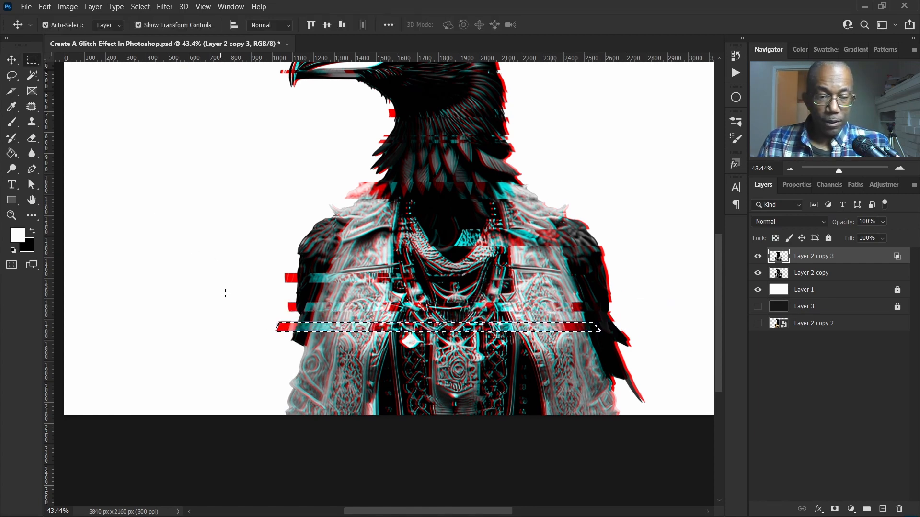
{"action": "scroll", "coordinate": [224, 245], "scroll_direction": "down", "scroll_amount": 2}
{"action": "left_click_drag", "start_coordinate": [275, 346], "coordinate": [648, 356]}
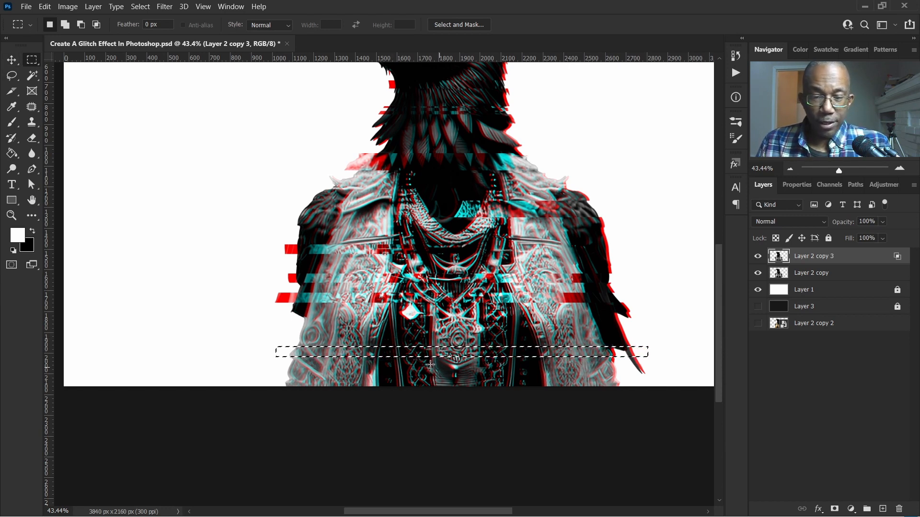
{"action": "key", "text": "v"}
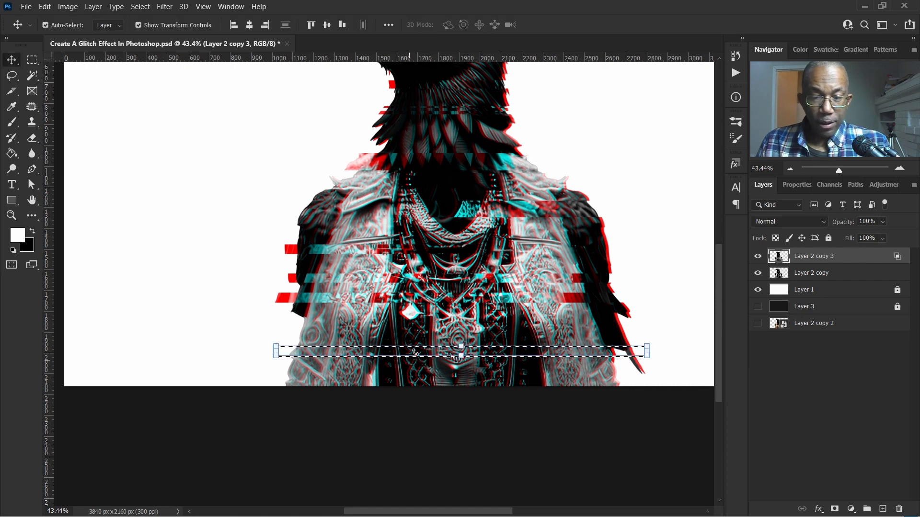
{"action": "left_click_drag", "start_coordinate": [417, 355], "coordinate": [402, 355]}
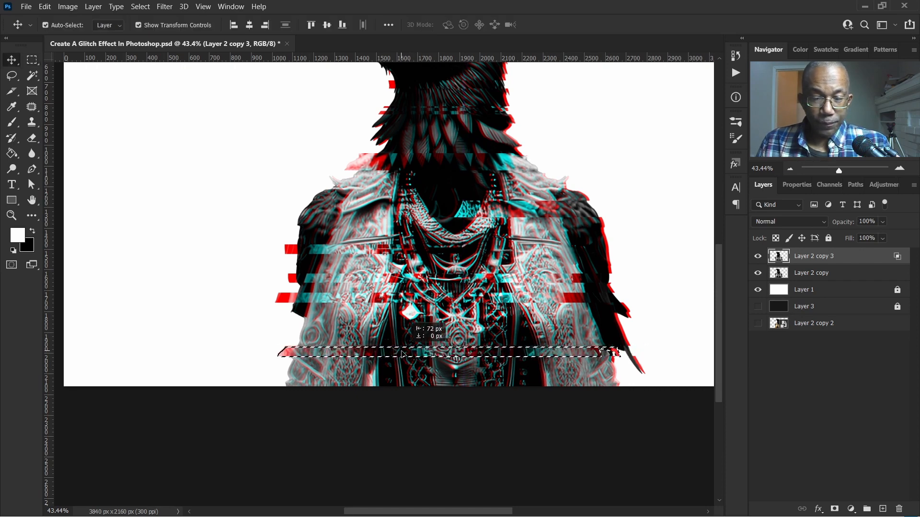
Step: Select a very thin full-width strip near the bottom edge of the coat and shift it left
{"action": "key", "text": "m"}
{"action": "scroll", "coordinate": [331, 350], "scroll_direction": "down", "scroll_amount": 1}
{"action": "left_click_drag", "start_coordinate": [276, 351], "coordinate": [625, 357]}
{"action": "key", "text": "v"}
{"action": "left_click_drag", "start_coordinate": [482, 356], "coordinate": [462, 357]}
Step: Select a thin horizontal strip across the middle of the crow's neck and shift it slightly left on Layer 2 copy 3
{"action": "scroll", "coordinate": [498, 273], "scroll_direction": "down", "scroll_amount": 3}
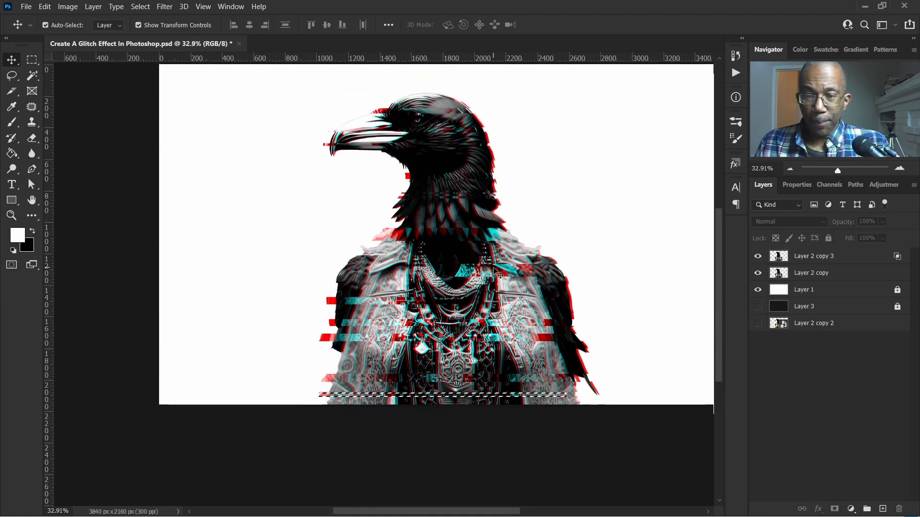
{"action": "scroll", "coordinate": [493, 271], "scroll_direction": "up", "scroll_amount": 1}
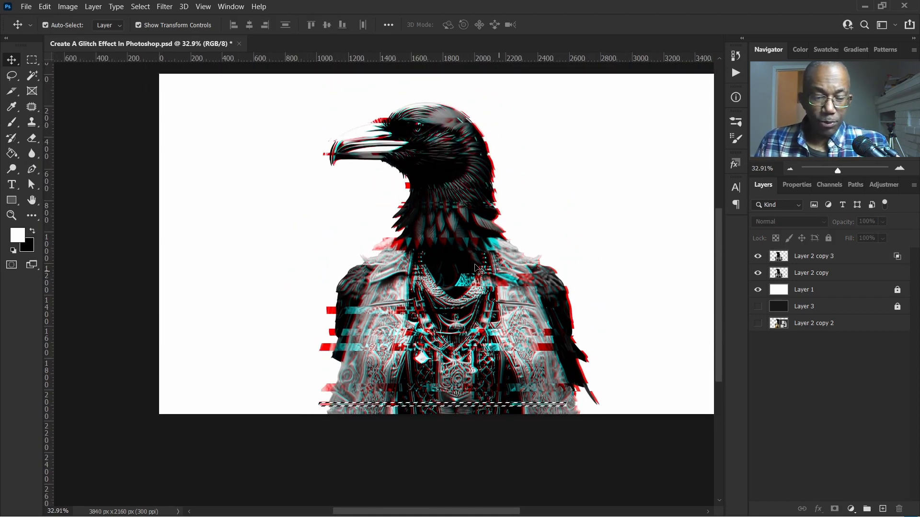
{"action": "scroll", "coordinate": [431, 202], "scroll_direction": "up", "scroll_amount": 2}
{"action": "scroll", "coordinate": [432, 204], "scroll_direction": "up", "scroll_amount": 2}
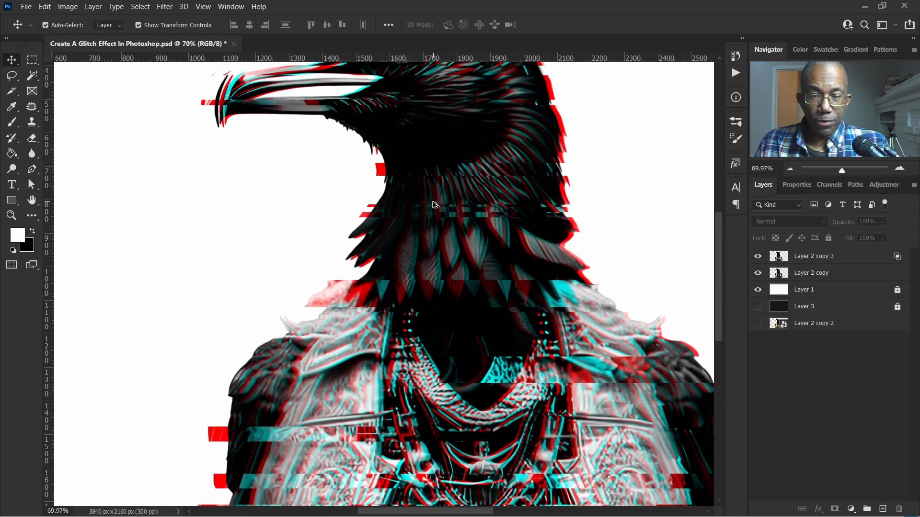
{"action": "left_click", "coordinate": [33, 61]}
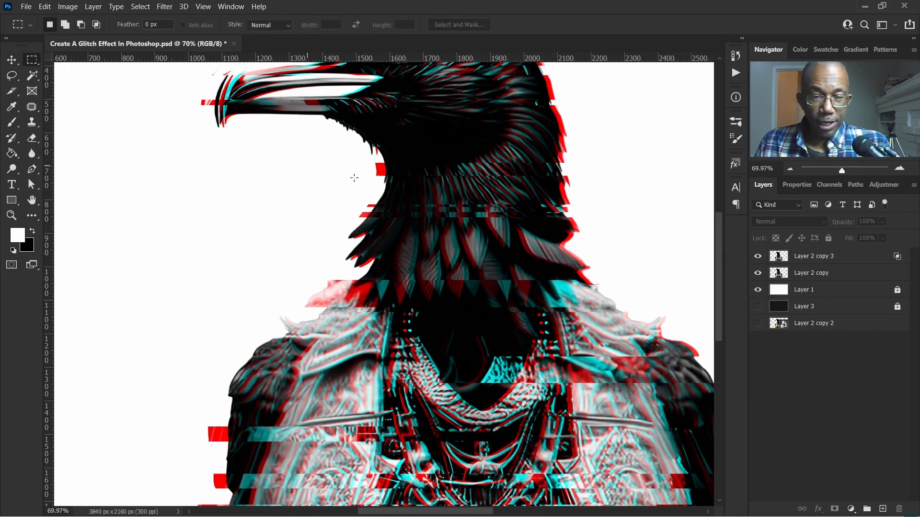
{"action": "left_click_drag", "start_coordinate": [355, 185], "coordinate": [593, 196]}
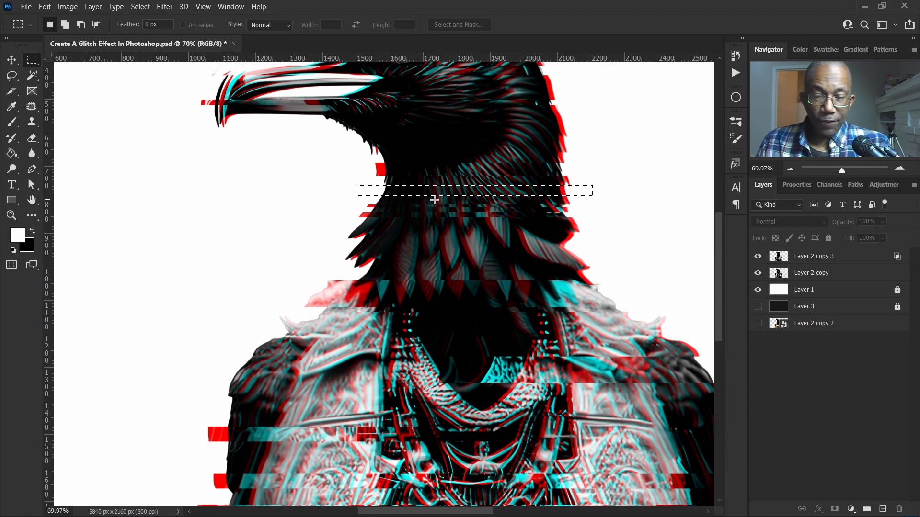
{"action": "key", "text": "v"}
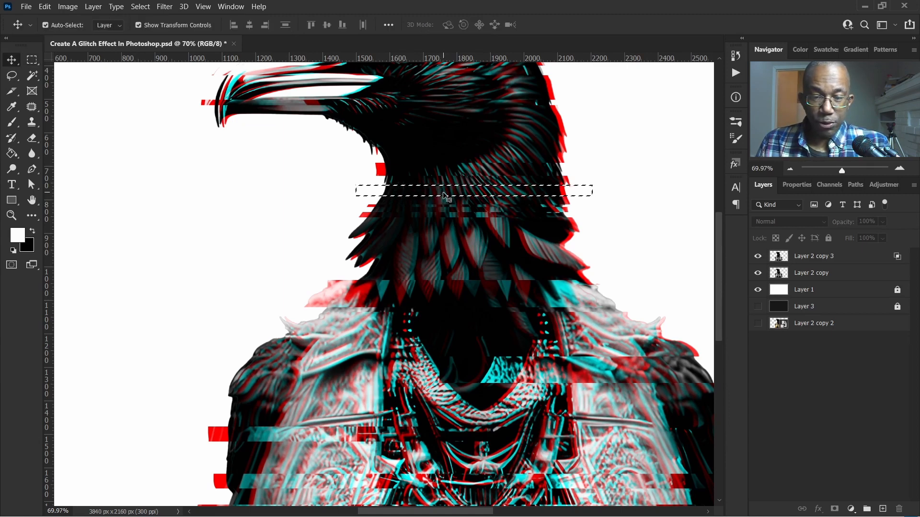
{"action": "left_click", "coordinate": [455, 192]}
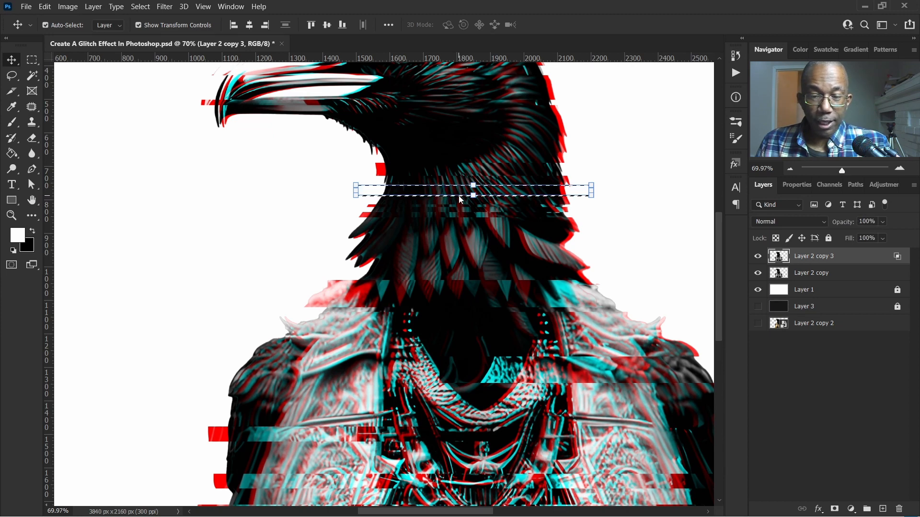
{"action": "left_click_drag", "start_coordinate": [459, 199], "coordinate": [445, 195]}
{"action": "left_click", "coordinate": [601, 174]}
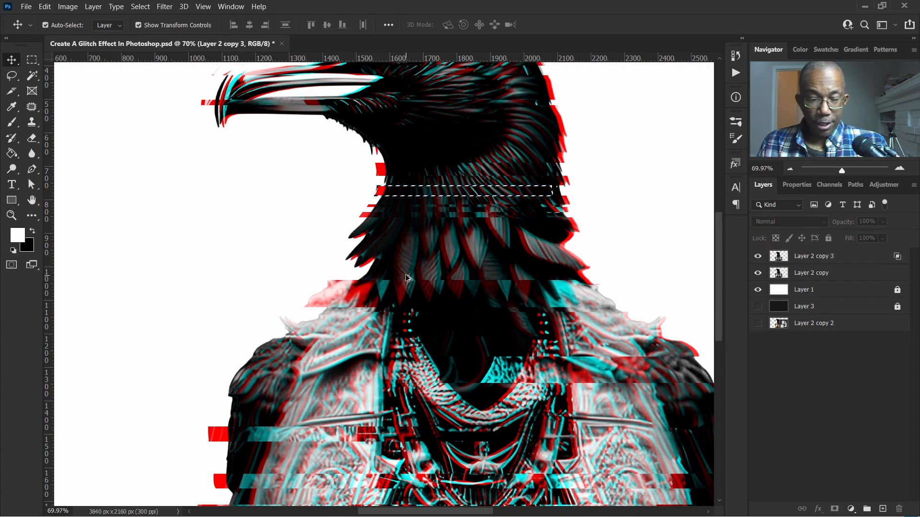
Step: Add a new empty layer above Layer 2 copy 3 and clear the strip selection
{"action": "scroll", "coordinate": [406, 278], "scroll_direction": "down", "scroll_amount": 6}
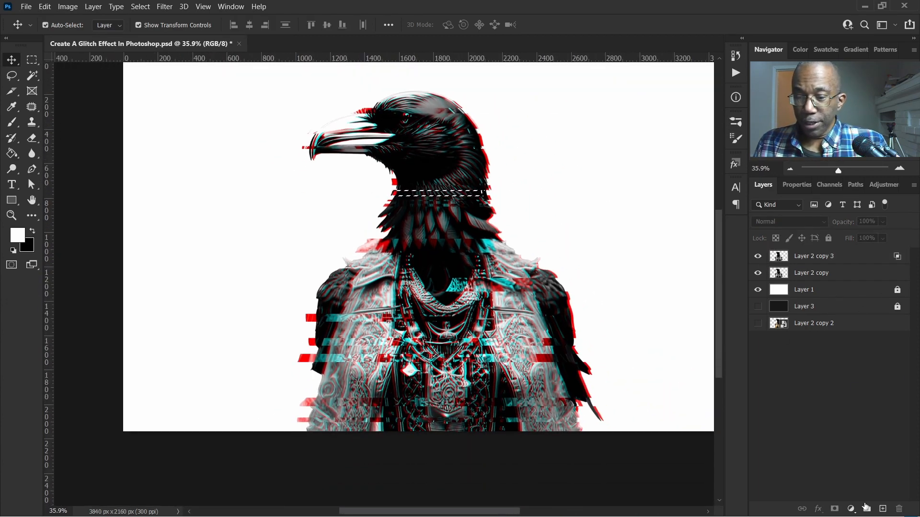
{"action": "left_click", "coordinate": [883, 509]}
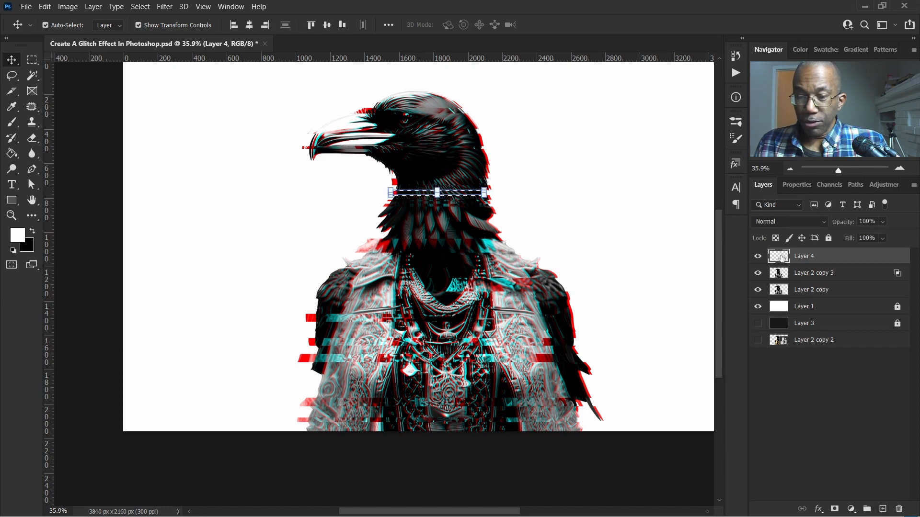
{"action": "key", "text": "ctrl"}
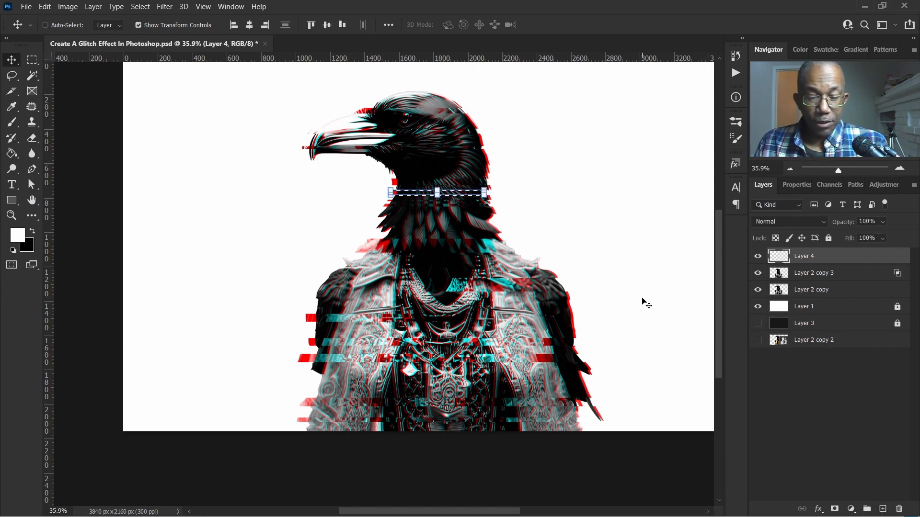
{"action": "key", "text": "ctrl+d"}
Step: Fill the new layer with the solid white color ffffff in Normal mode at 100% opacity
{"action": "left_click", "coordinate": [47, 7]}
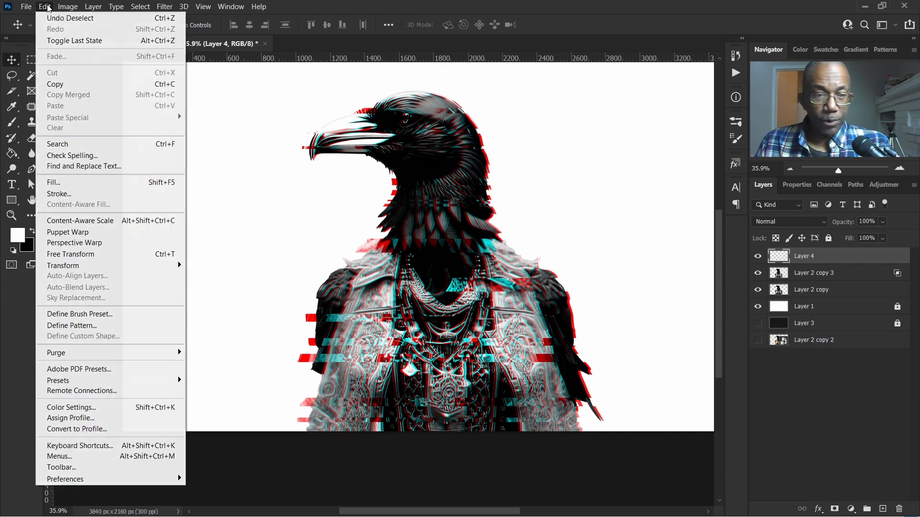
{"action": "left_click", "coordinate": [54, 182]}
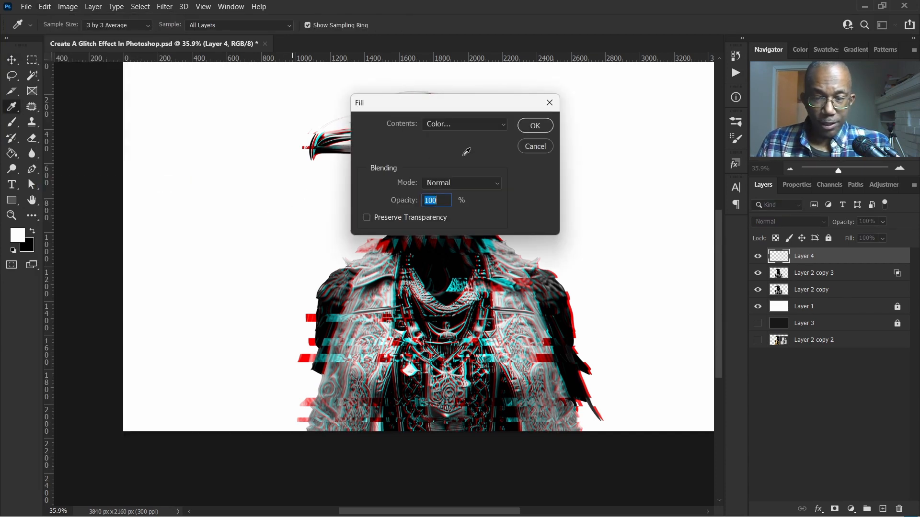
{"action": "left_click", "coordinate": [499, 125]}
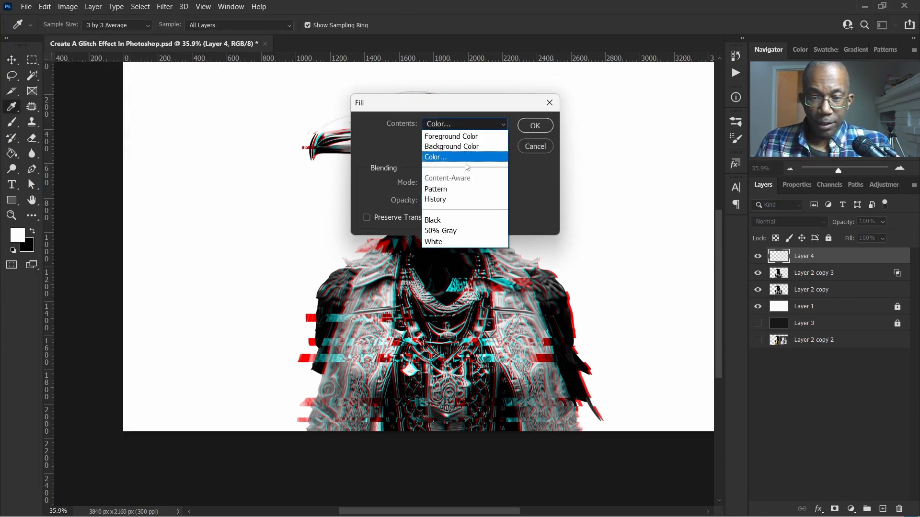
{"action": "left_click", "coordinate": [469, 158]}
{"action": "left_click_drag", "start_coordinate": [667, 237], "coordinate": [515, 103]}
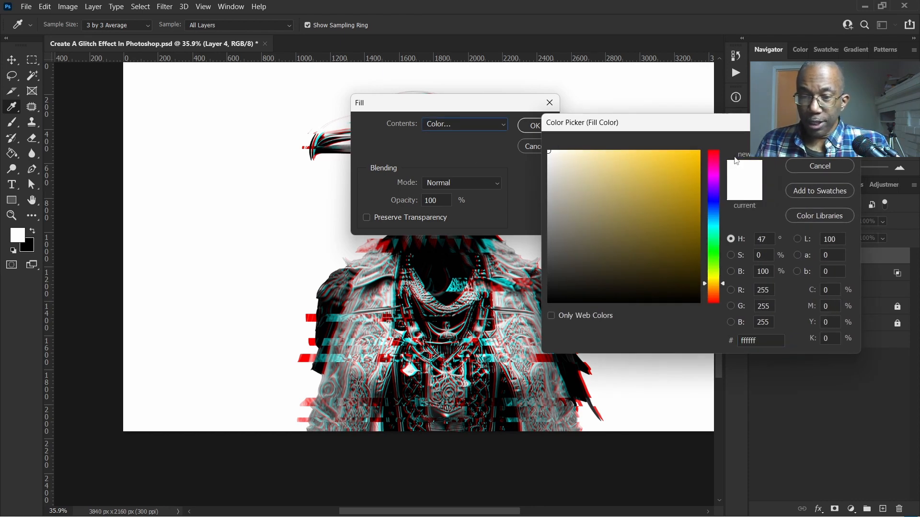
{"action": "key", "text": "Return"}
{"action": "left_click", "coordinate": [534, 127]}
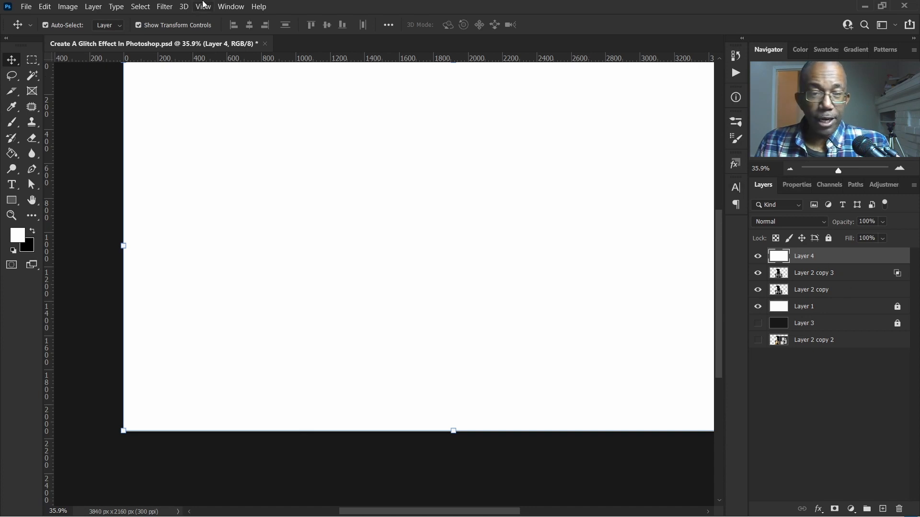
Step: Apply the Filter Gallery's Halftone Pattern to the white Layer 4 with size 3, contrast 4 and the Line pattern type
{"action": "left_click", "coordinate": [167, 7]}
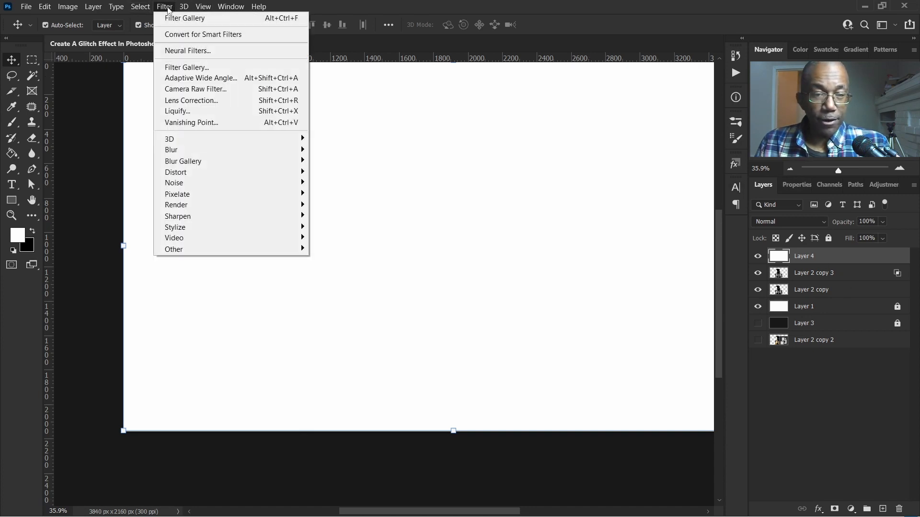
{"action": "left_click", "coordinate": [216, 67]}
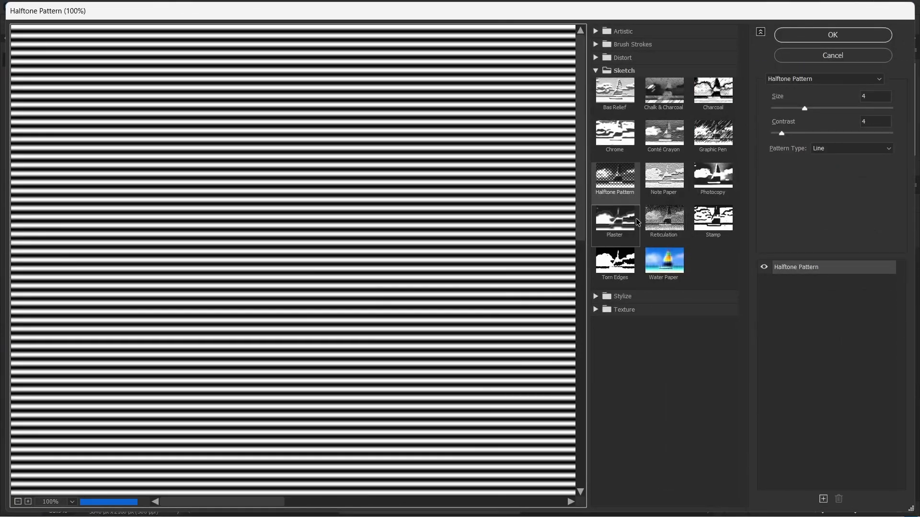
{"action": "left_click", "coordinate": [626, 176]}
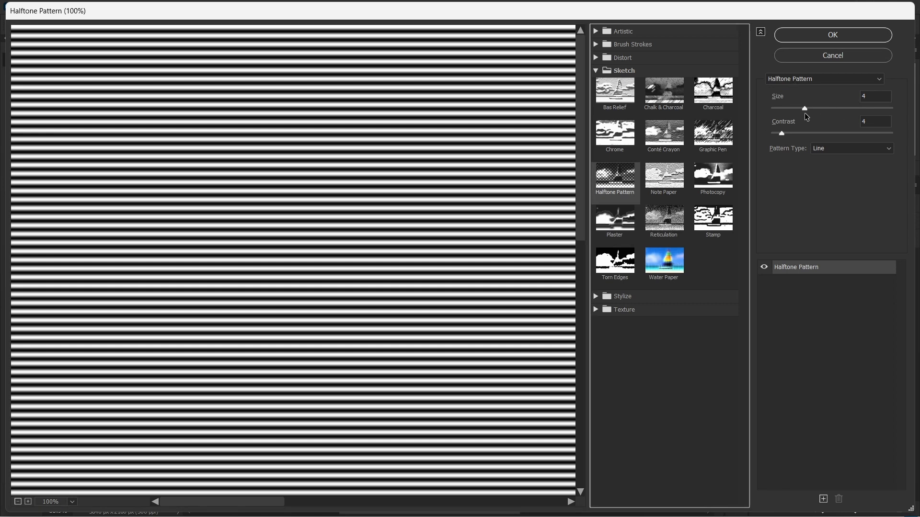
{"action": "left_click_drag", "start_coordinate": [804, 108], "coordinate": [849, 109]}
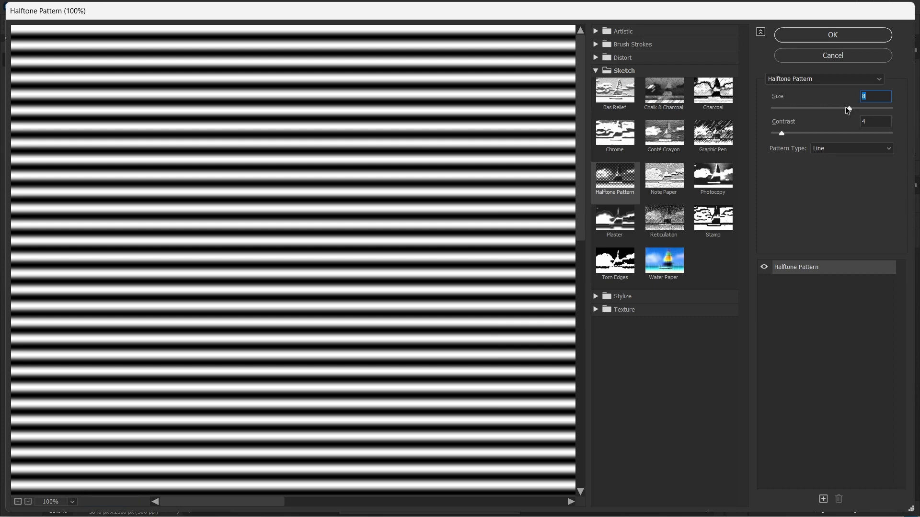
{"action": "left_click_drag", "start_coordinate": [846, 110], "coordinate": [783, 109]}
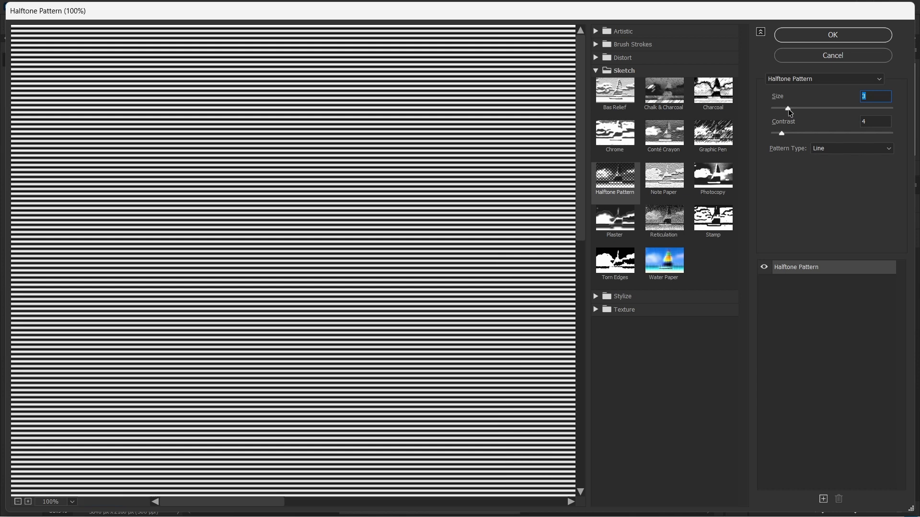
{"action": "left_click_drag", "start_coordinate": [789, 109], "coordinate": [790, 109]}
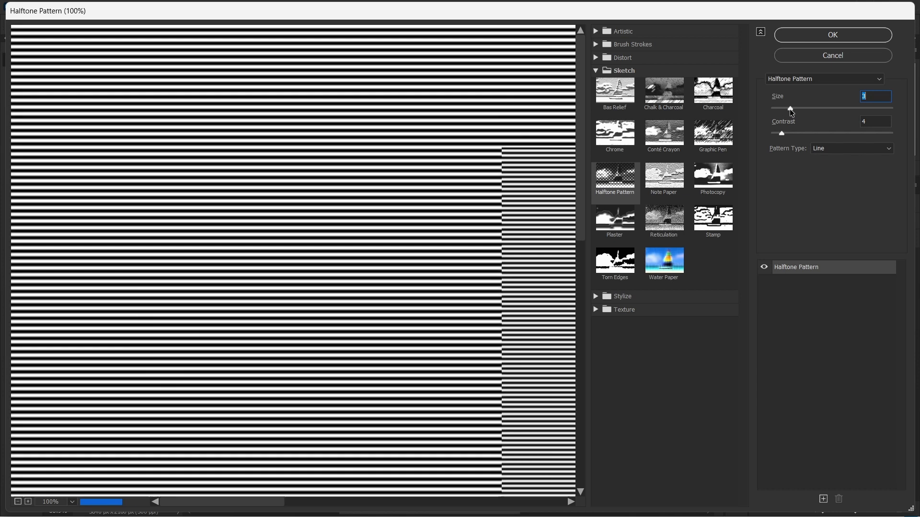
{"action": "left_click", "coordinate": [872, 148]}
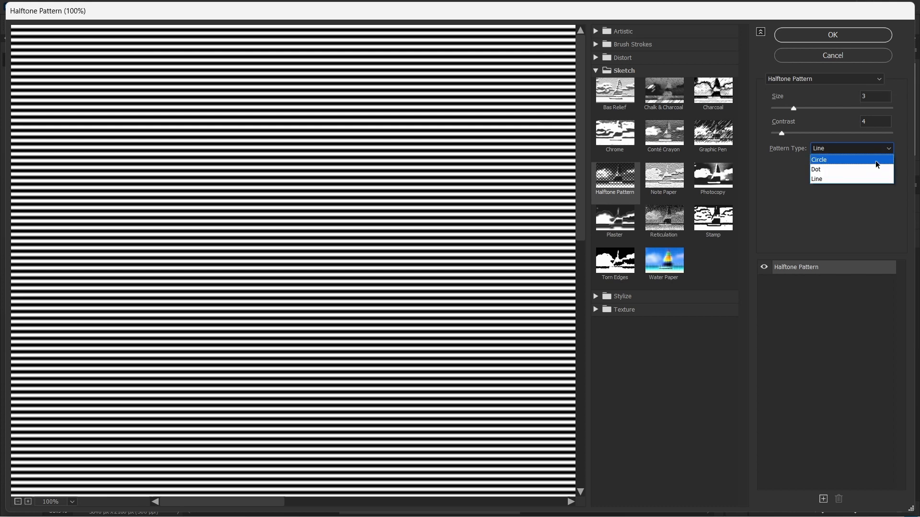
{"action": "left_click", "coordinate": [846, 180]}
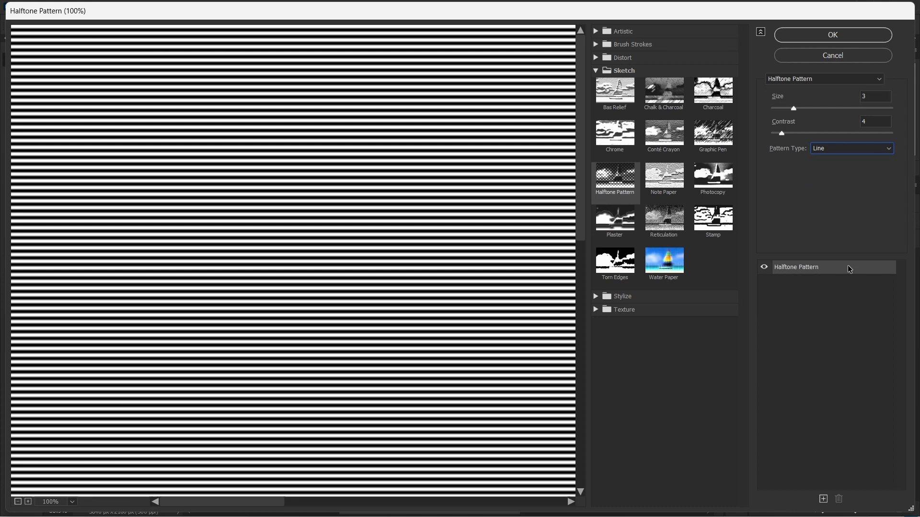
{"action": "left_click", "coordinate": [832, 35]}
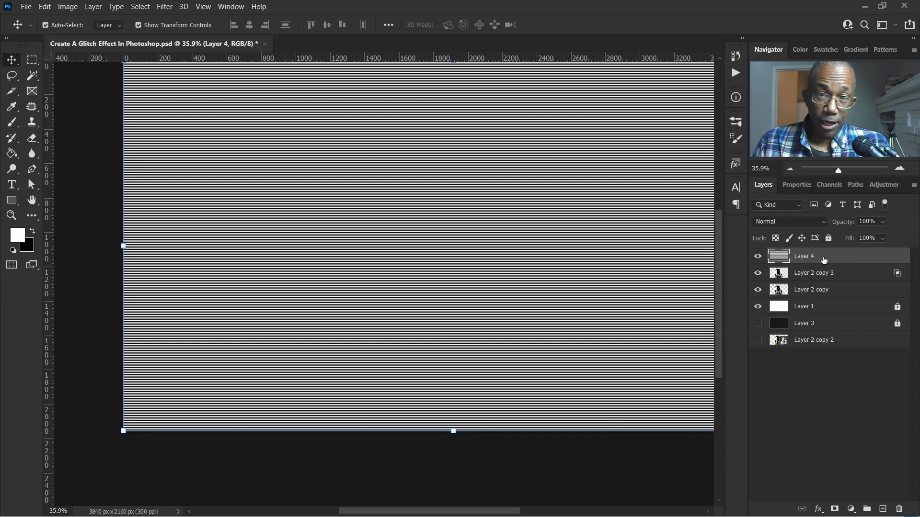
Step: Set the line-pattern Layer 4 to the Darken blend mode at 25% opacity and deselect the layer
{"action": "left_click", "coordinate": [797, 222]}
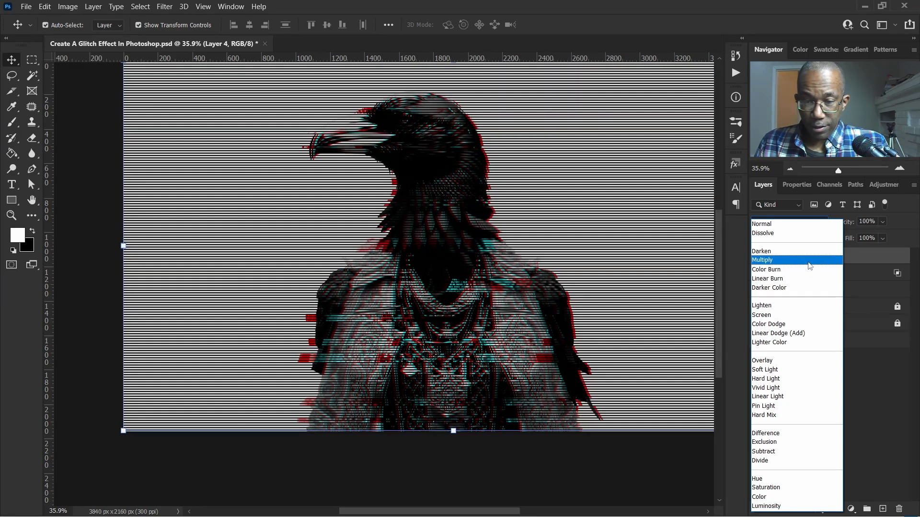
{"action": "left_click", "coordinate": [812, 257]}
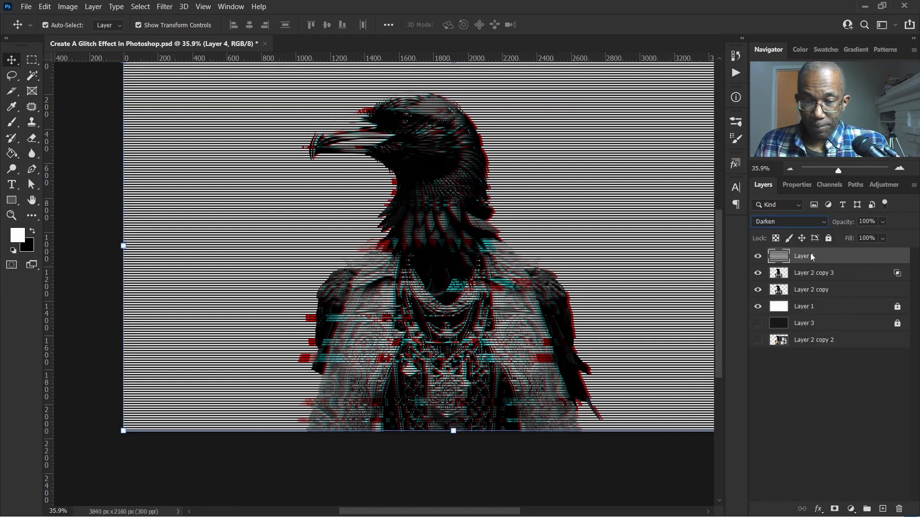
{"action": "left_click", "coordinate": [882, 220]}
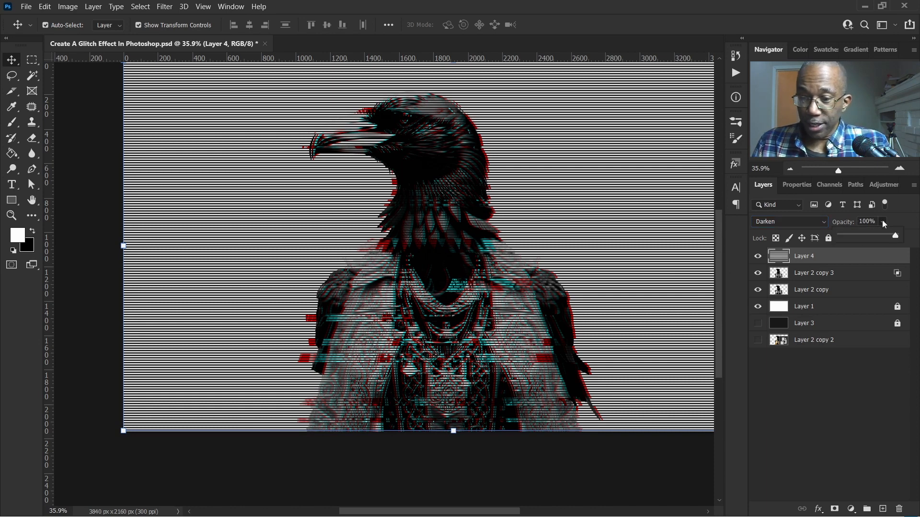
{"action": "left_click_drag", "start_coordinate": [868, 235], "coordinate": [850, 237]}
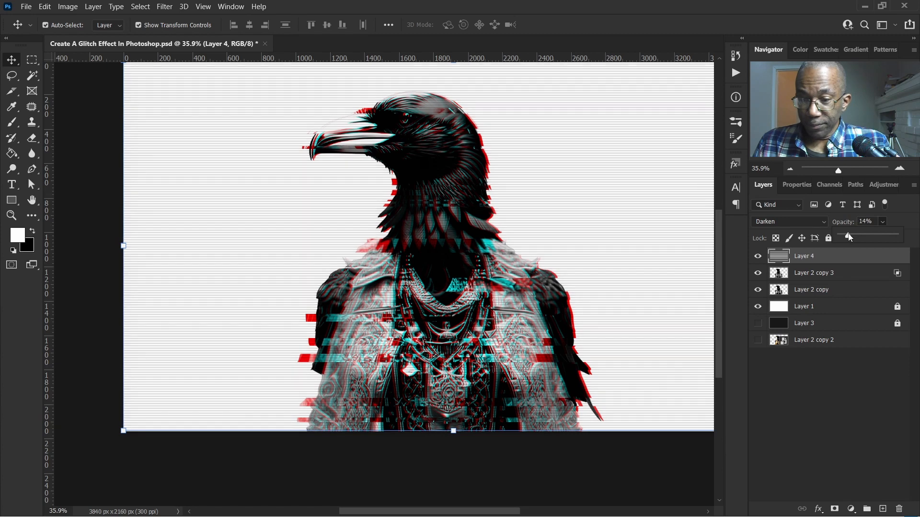
{"action": "left_click_drag", "start_coordinate": [851, 237], "coordinate": [852, 237]}
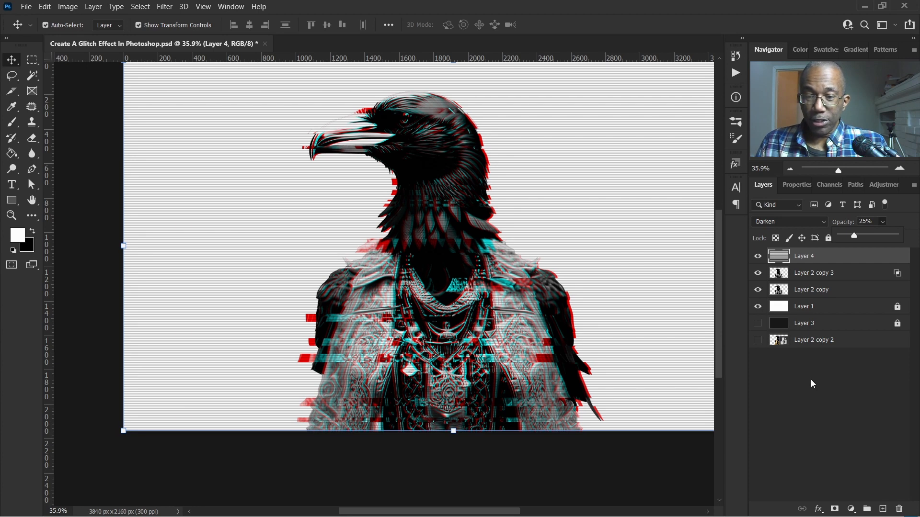
{"action": "left_click", "coordinate": [785, 400]}
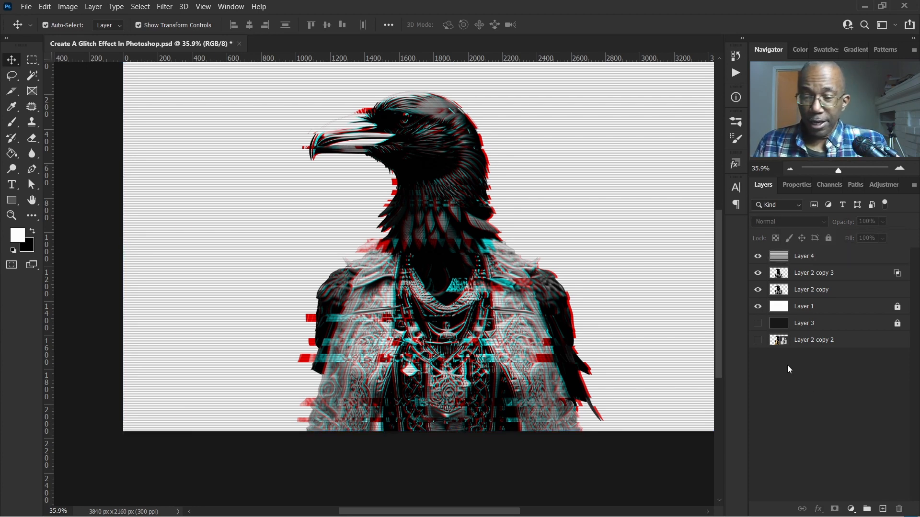
Step: Hide the white background Layer 1 and show the dark background Layer 3 instead
{"action": "left_click", "coordinate": [758, 307]}
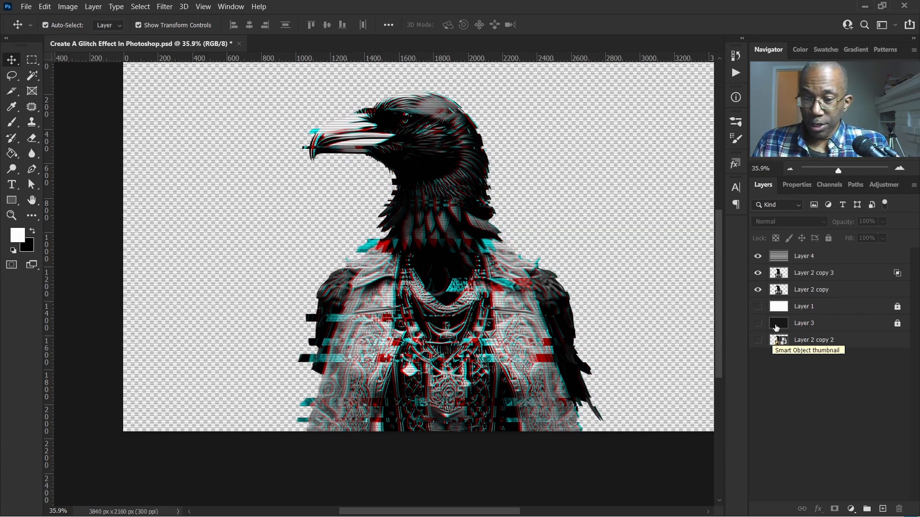
{"action": "left_click", "coordinate": [759, 325]}
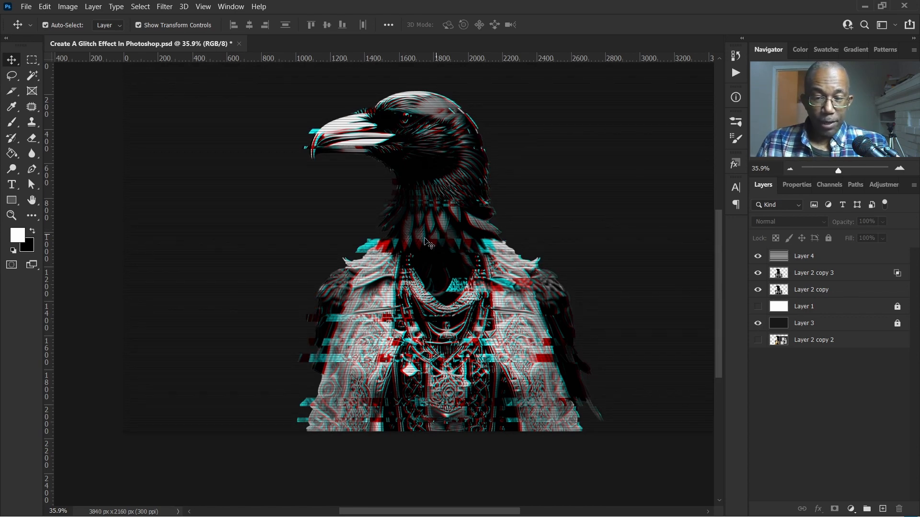
{"action": "scroll", "coordinate": [429, 242], "scroll_direction": "down", "scroll_amount": 1}
{"action": "left_click_drag", "start_coordinate": [455, 271], "coordinate": [434, 267]}
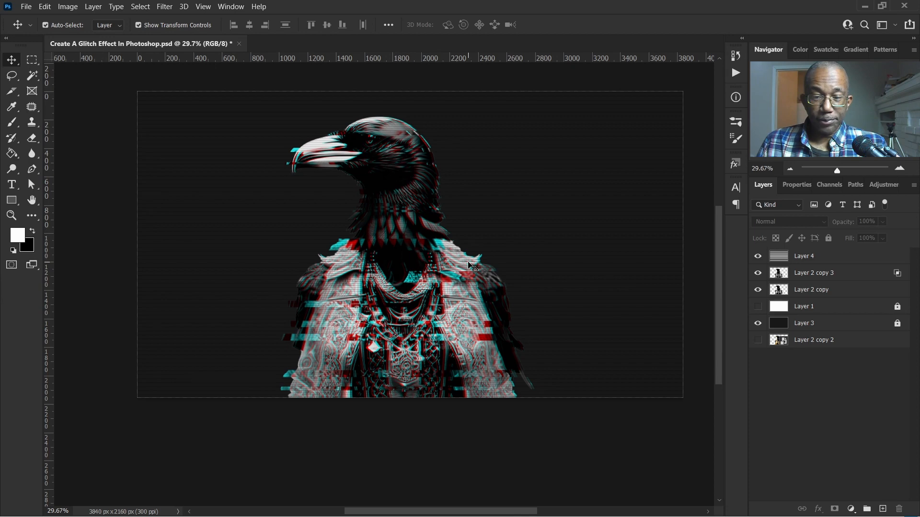